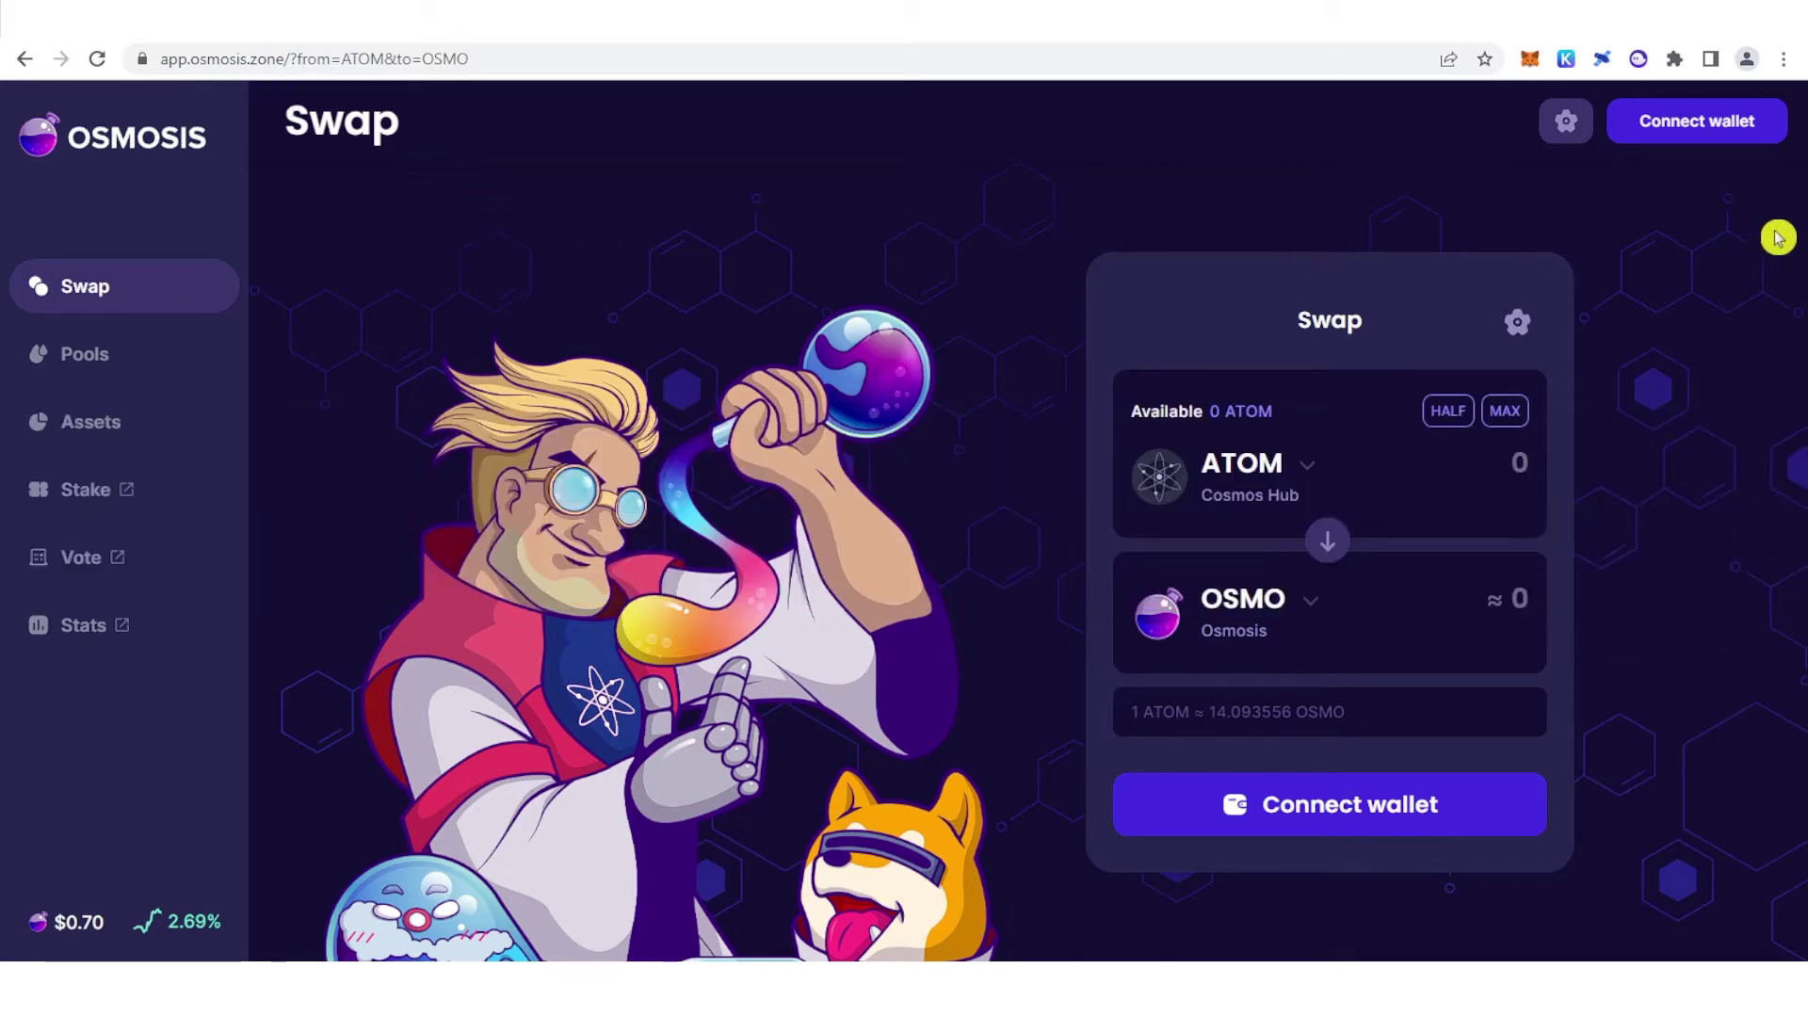
Connect the Keplr wallet to Osmosis and view the 0.297926 OSMO balance on the Assets page
click(1683, 130)
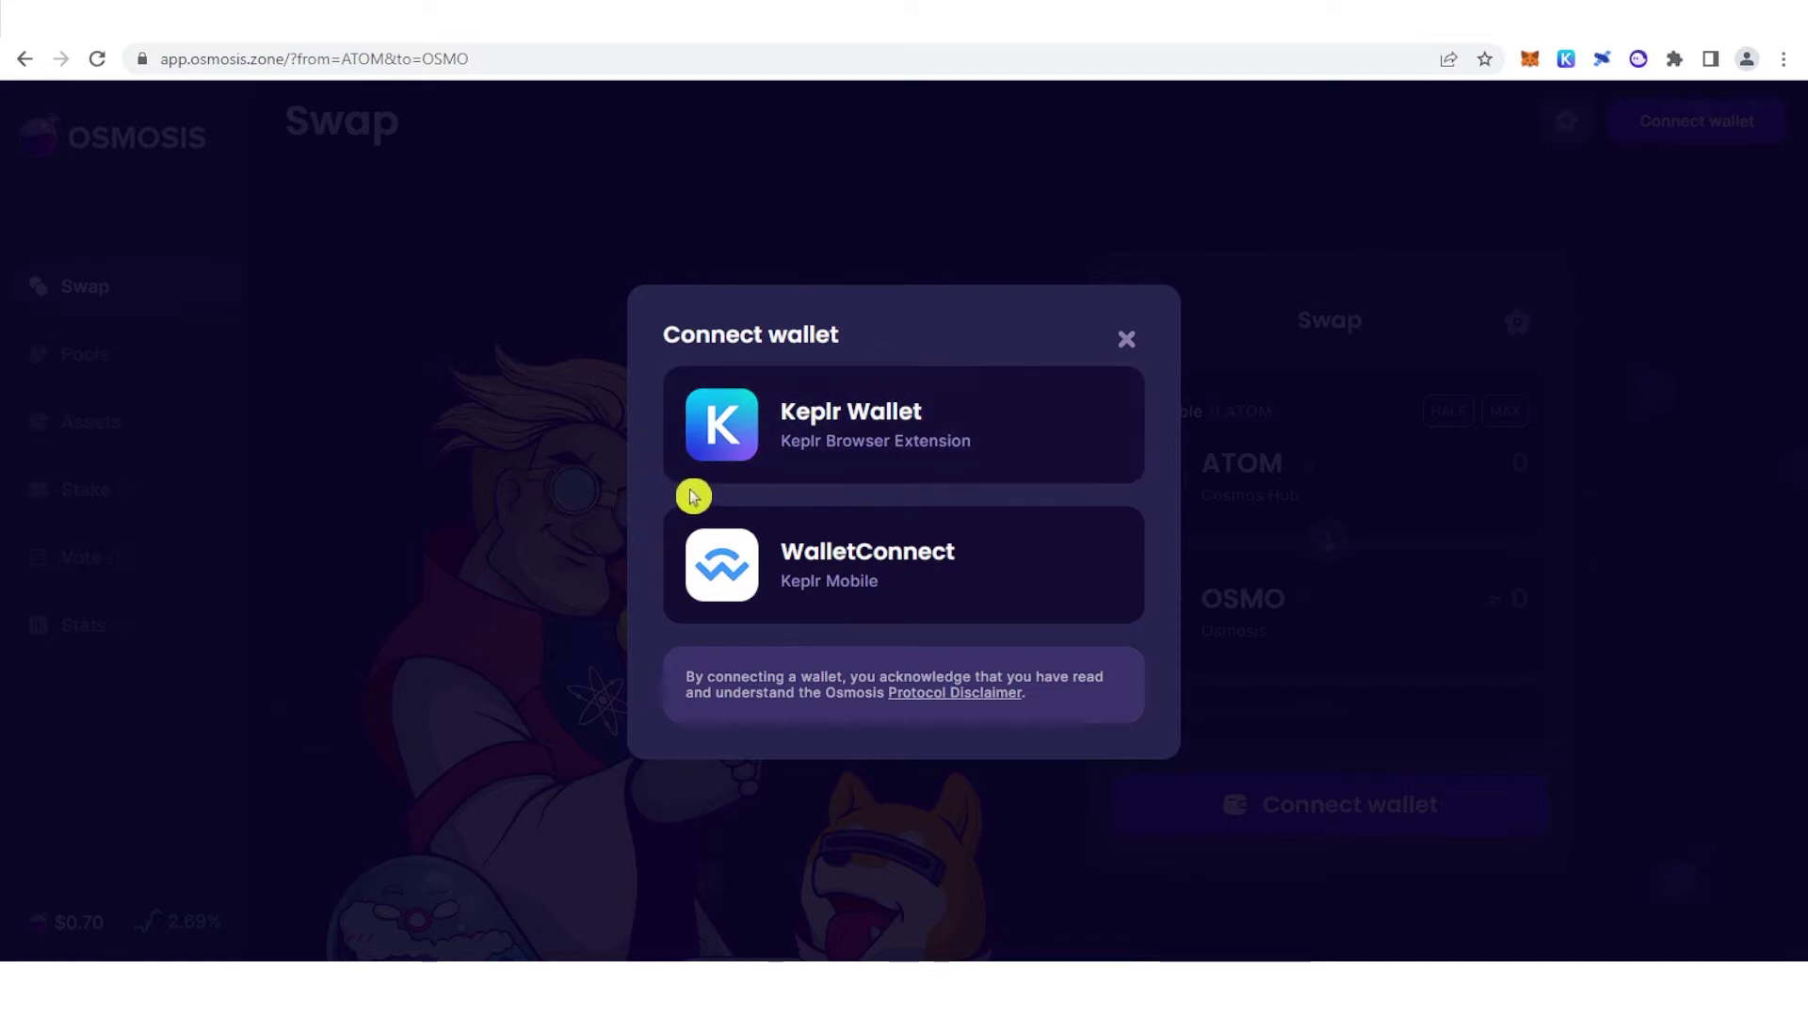
click(880, 421)
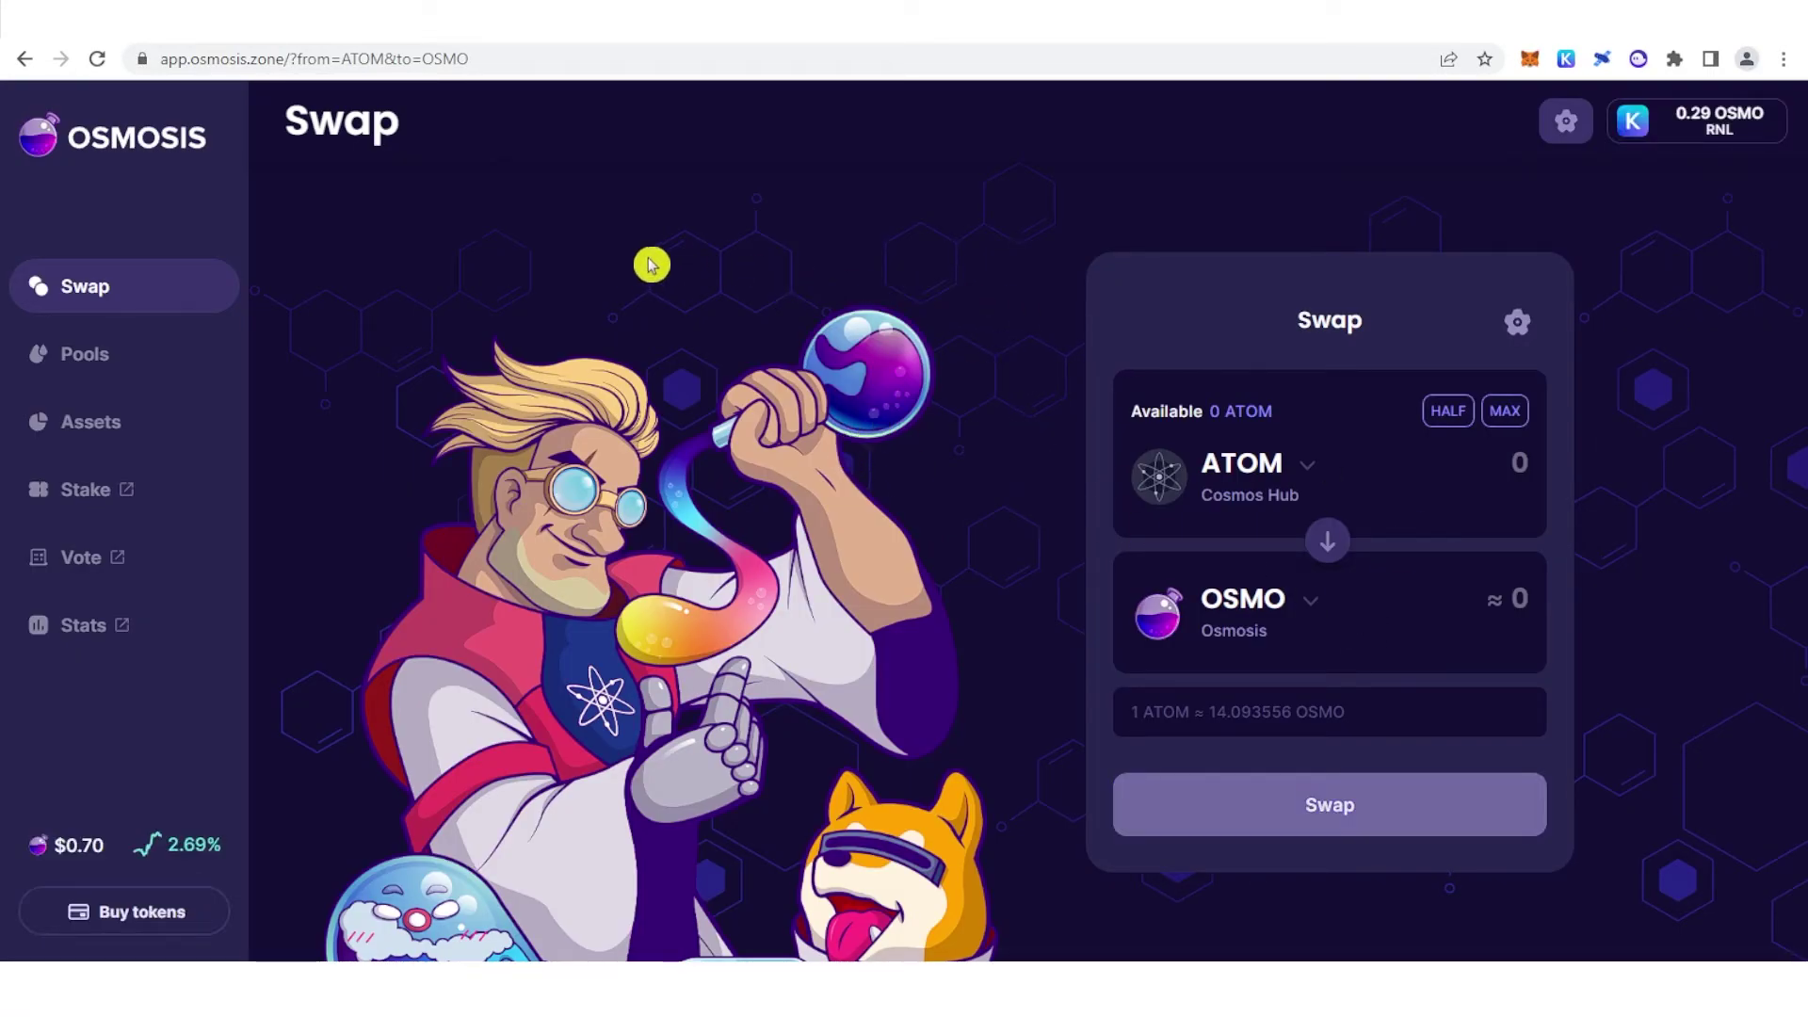
click(131, 439)
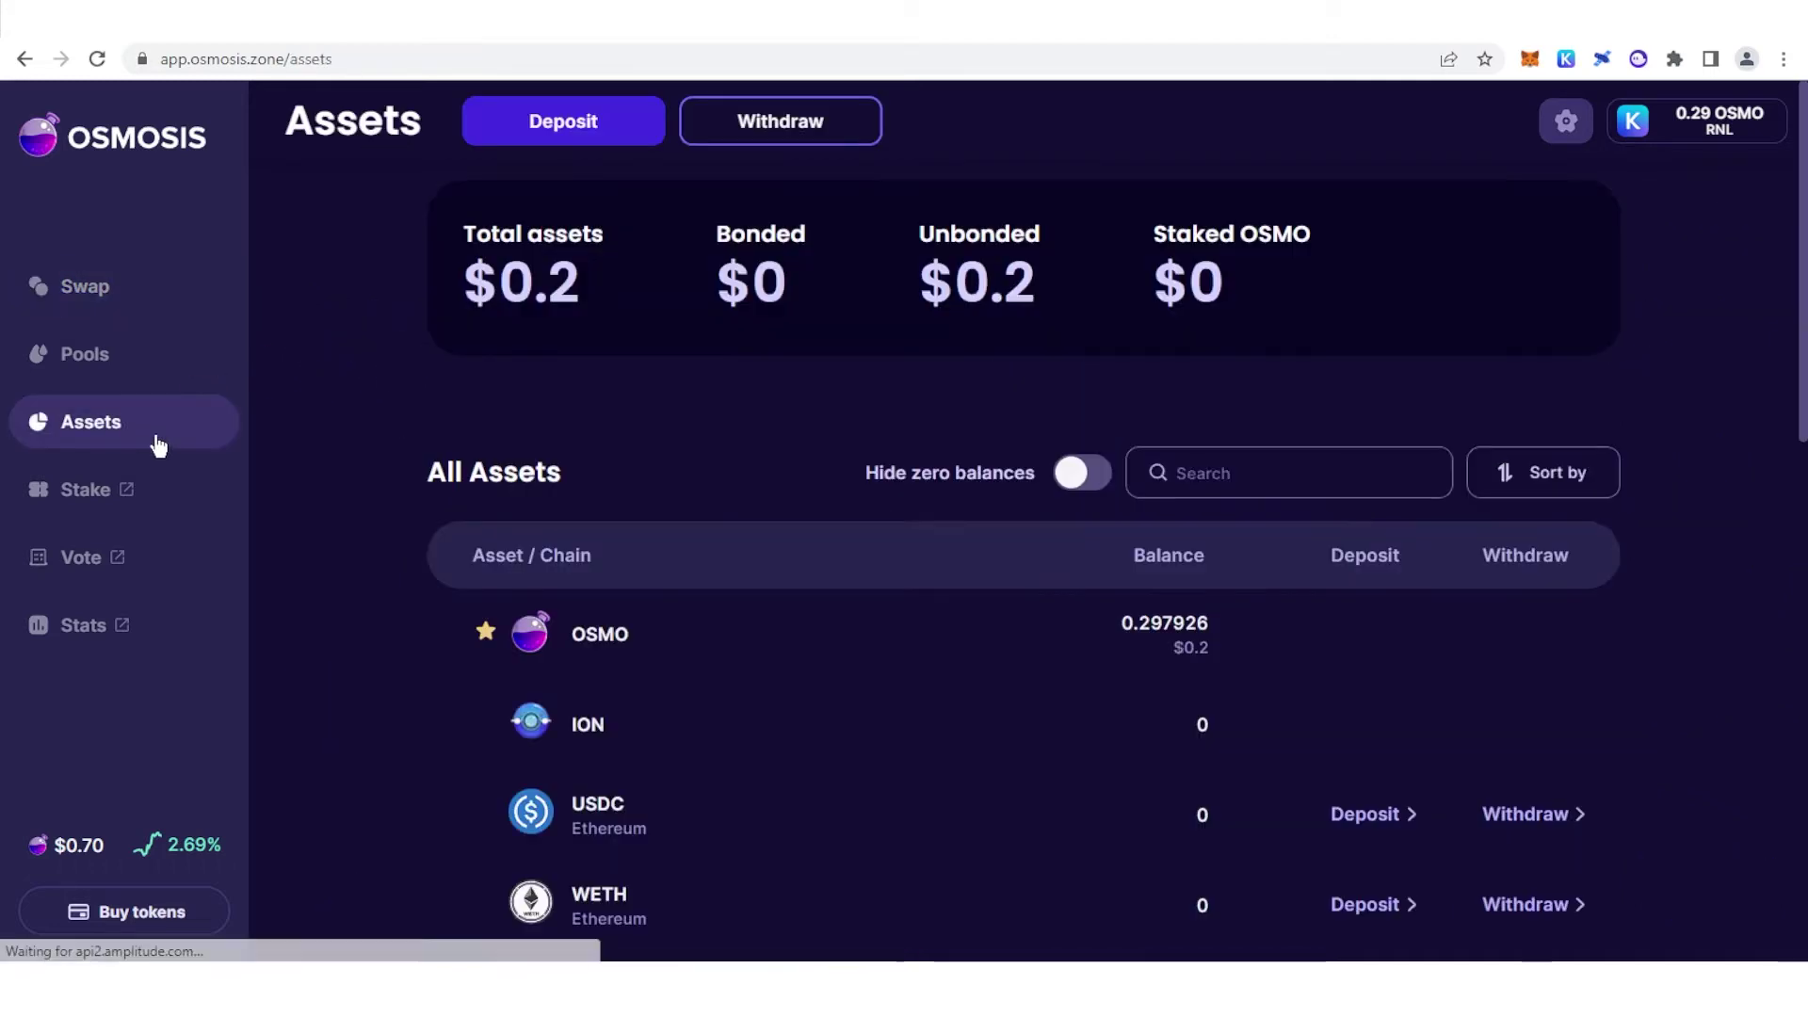
scroll(835, 503, down, 1)
scroll(734, 424, down, 1)
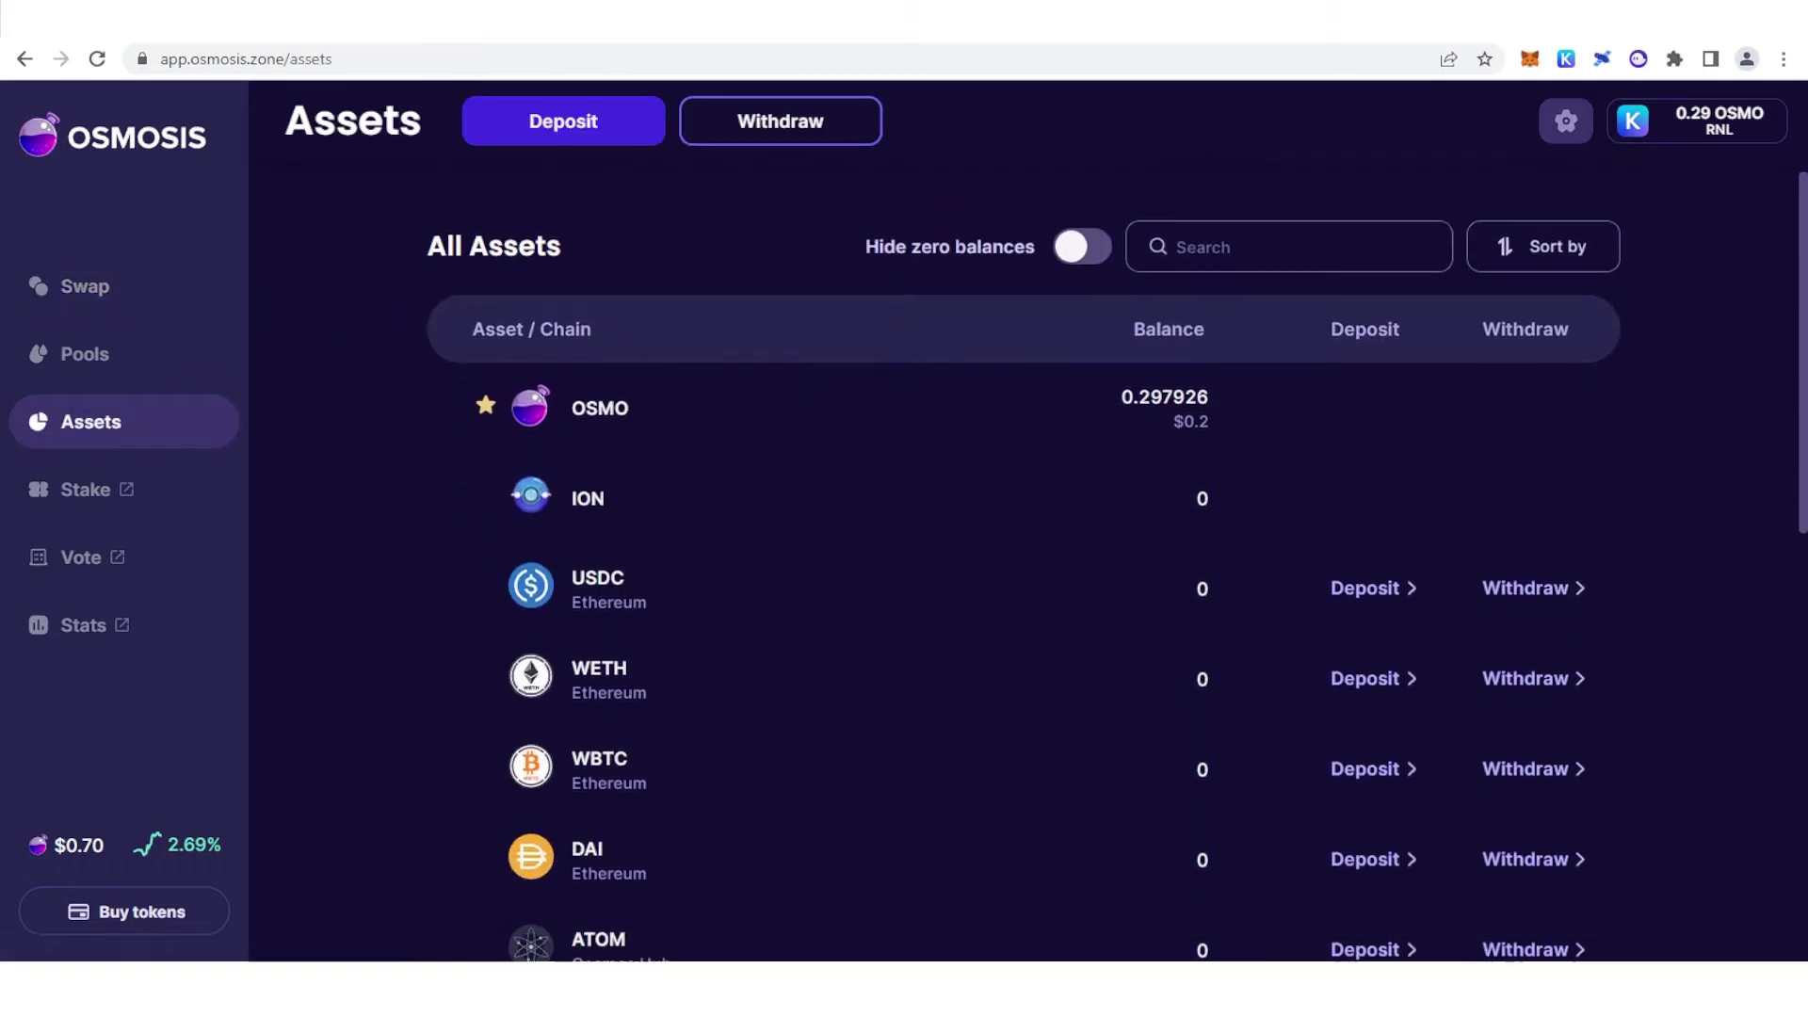
scroll(805, 412, down, 1)
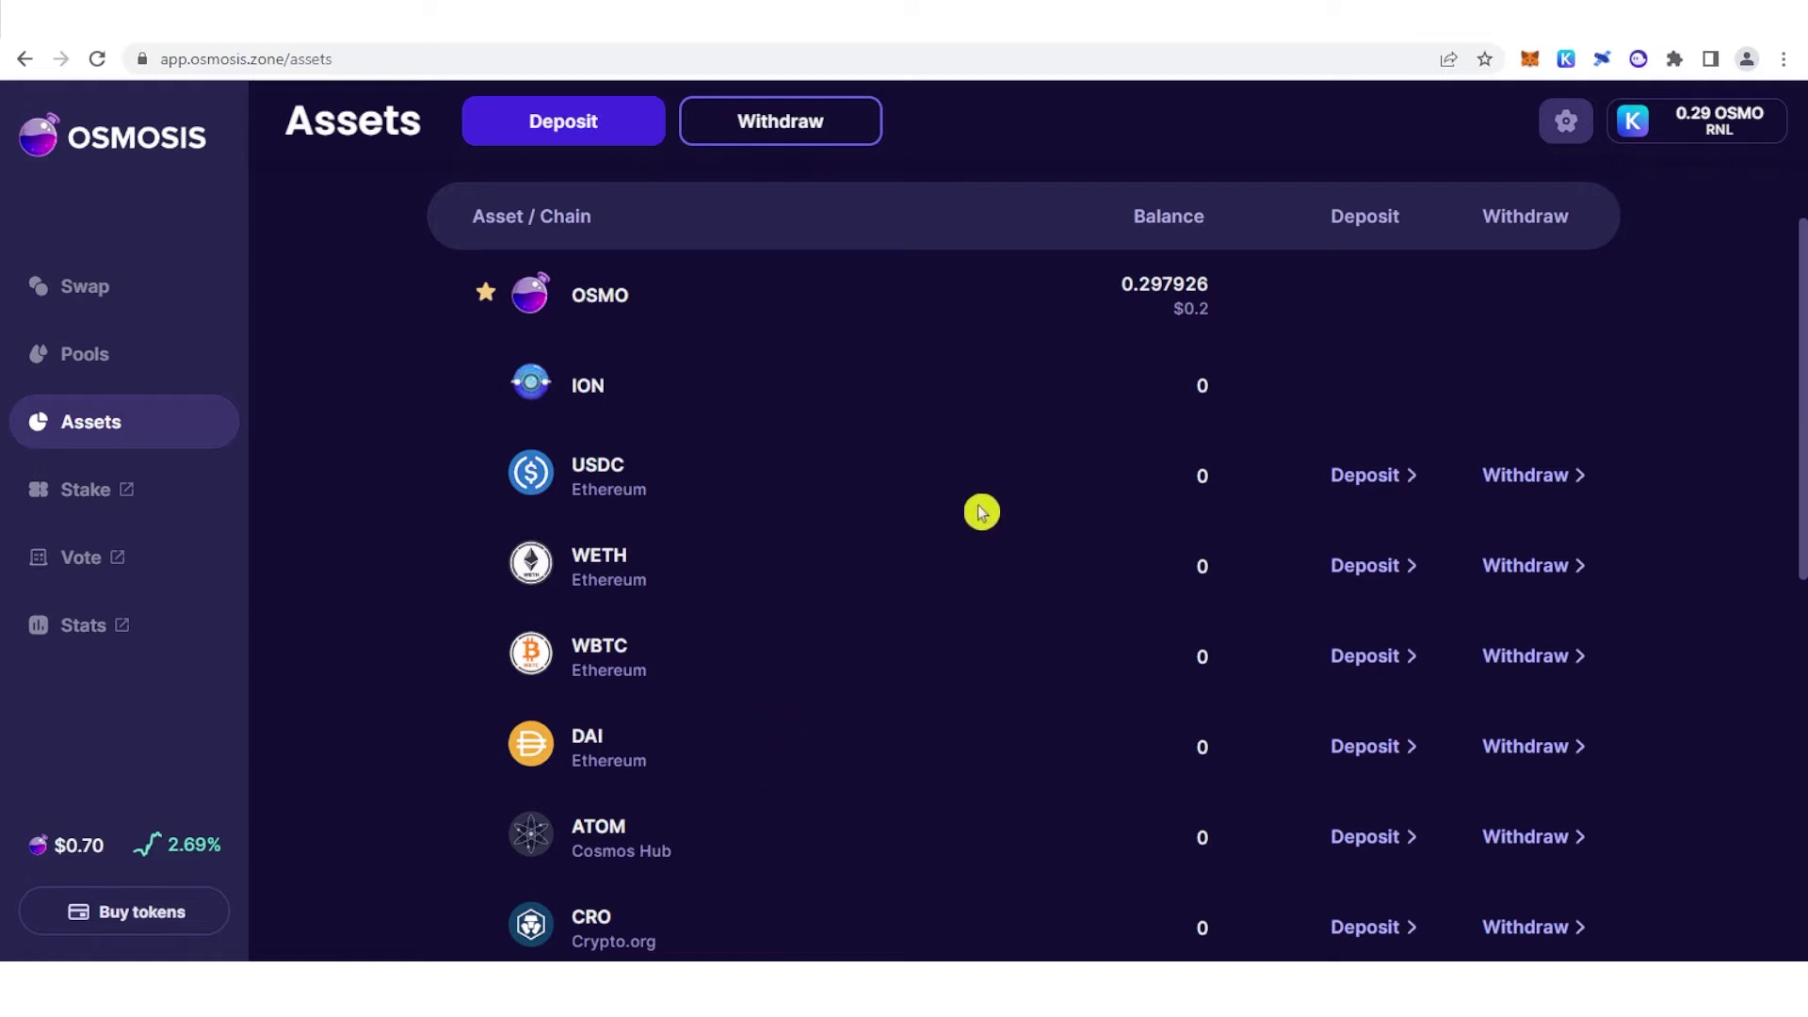
scroll(883, 743, down, 1)
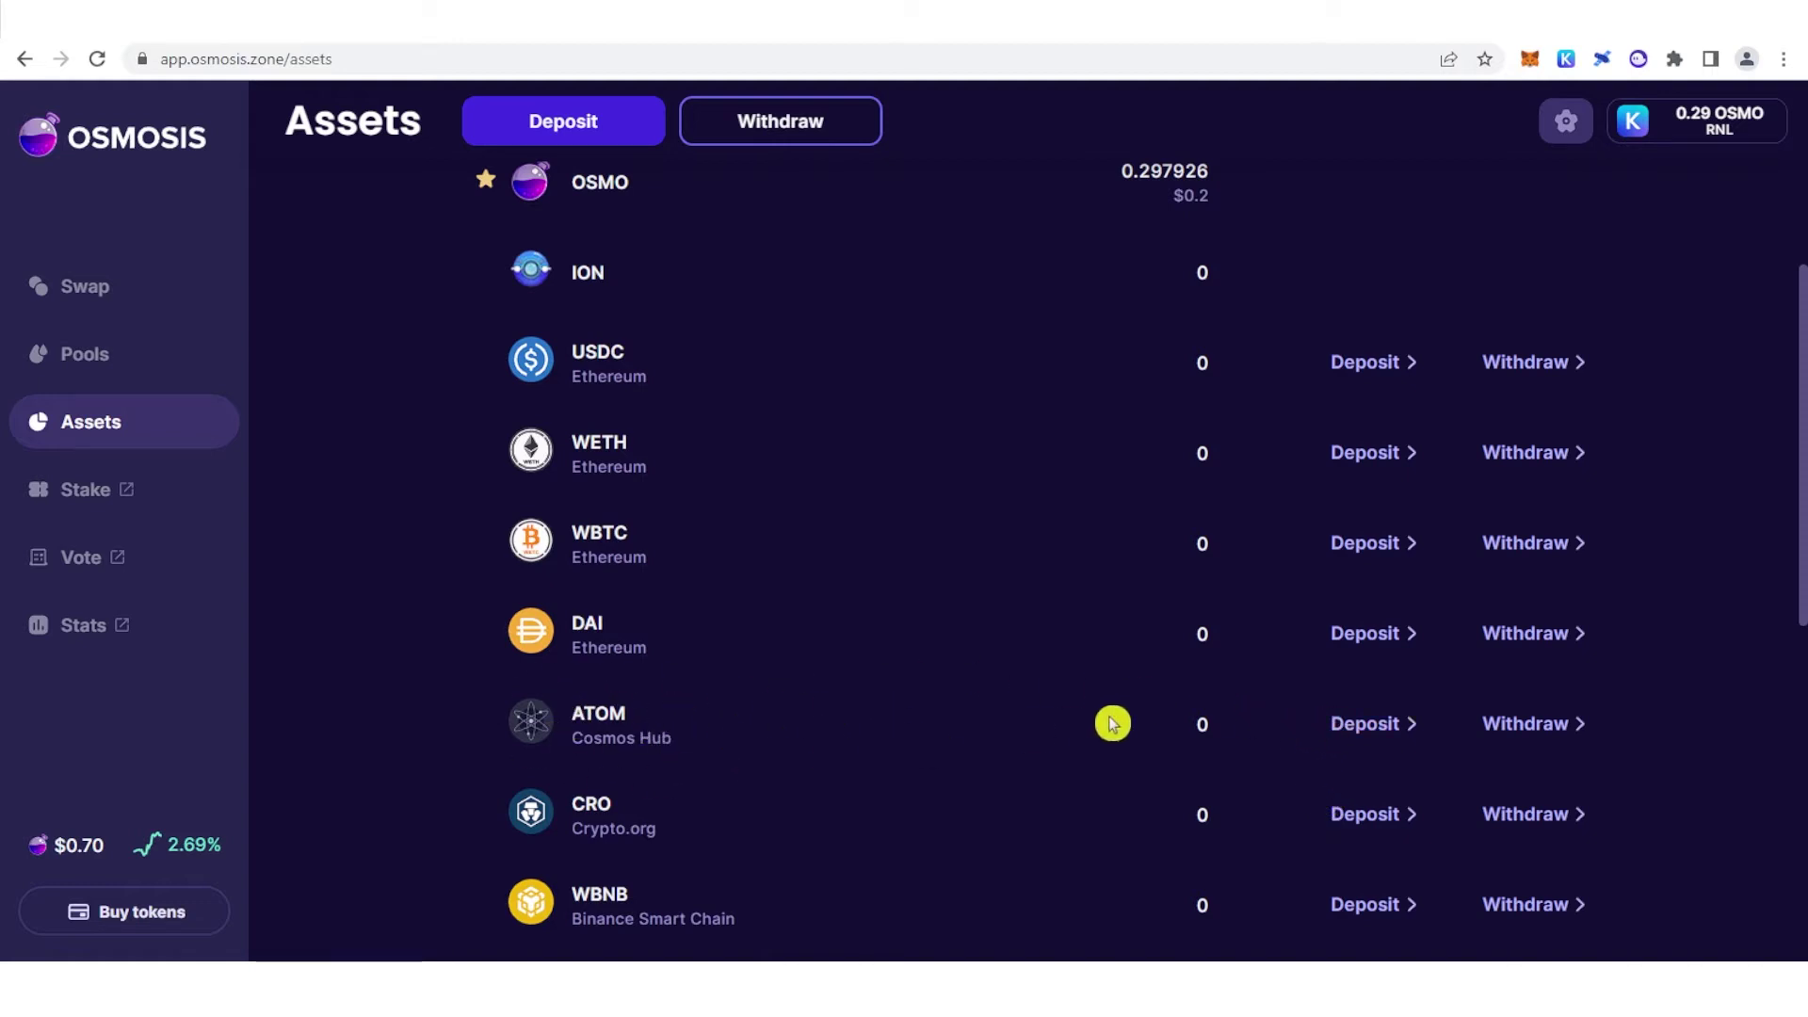
scroll(1360, 597, down, 2)
scroll(1305, 631, up, 1)
click(1356, 614)
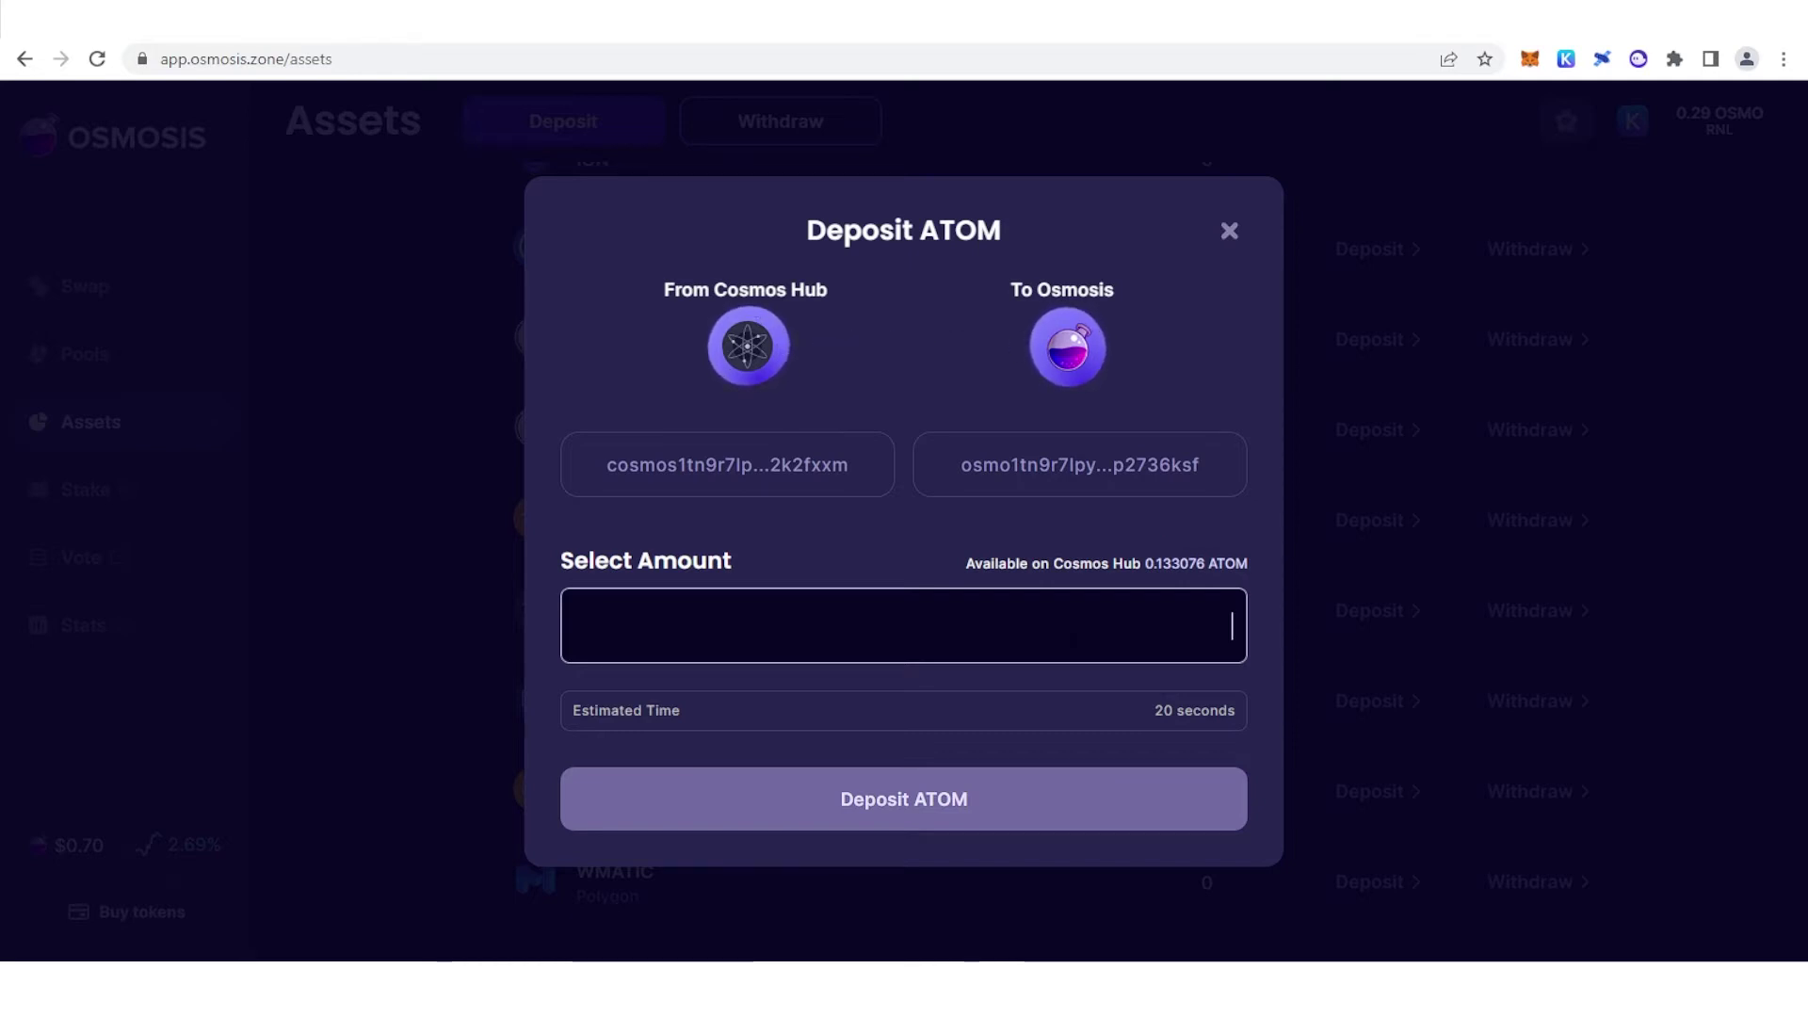
Deposit 0.05 ATOM from Cosmos Hub, approving it in Keplr with the low fee
text(0.)
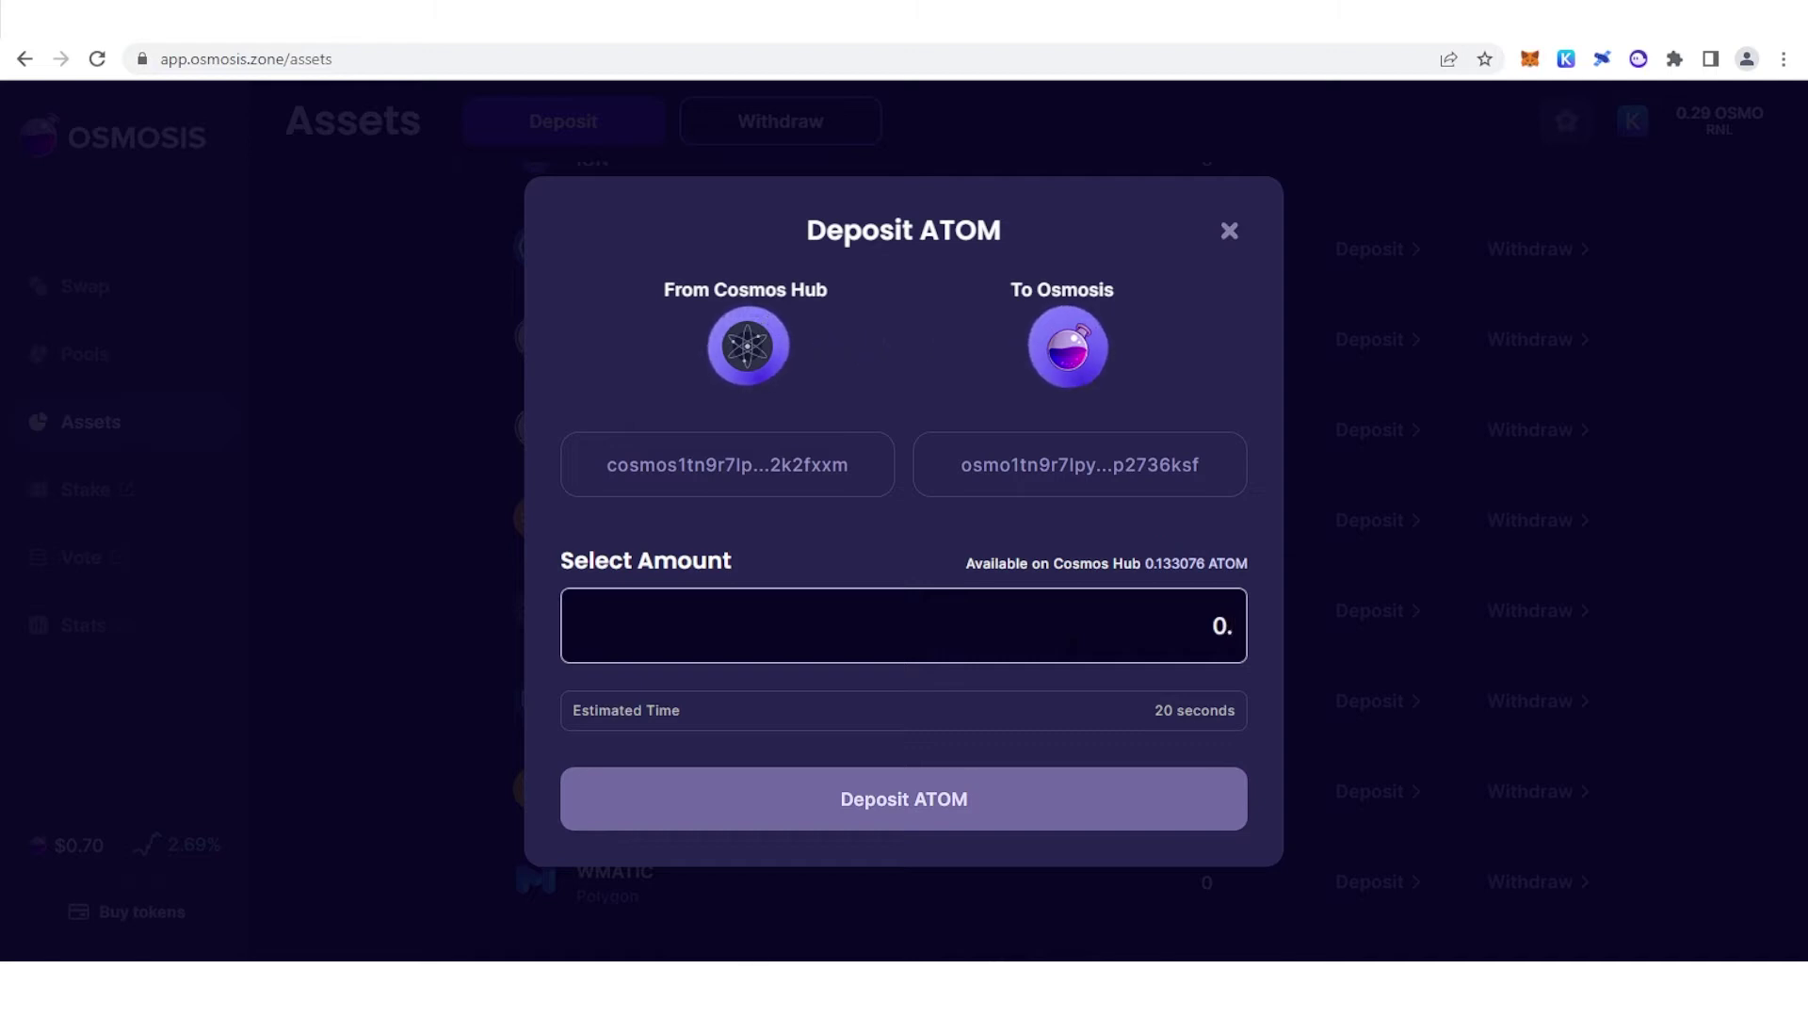
text(05)
click(1050, 686)
click(967, 798)
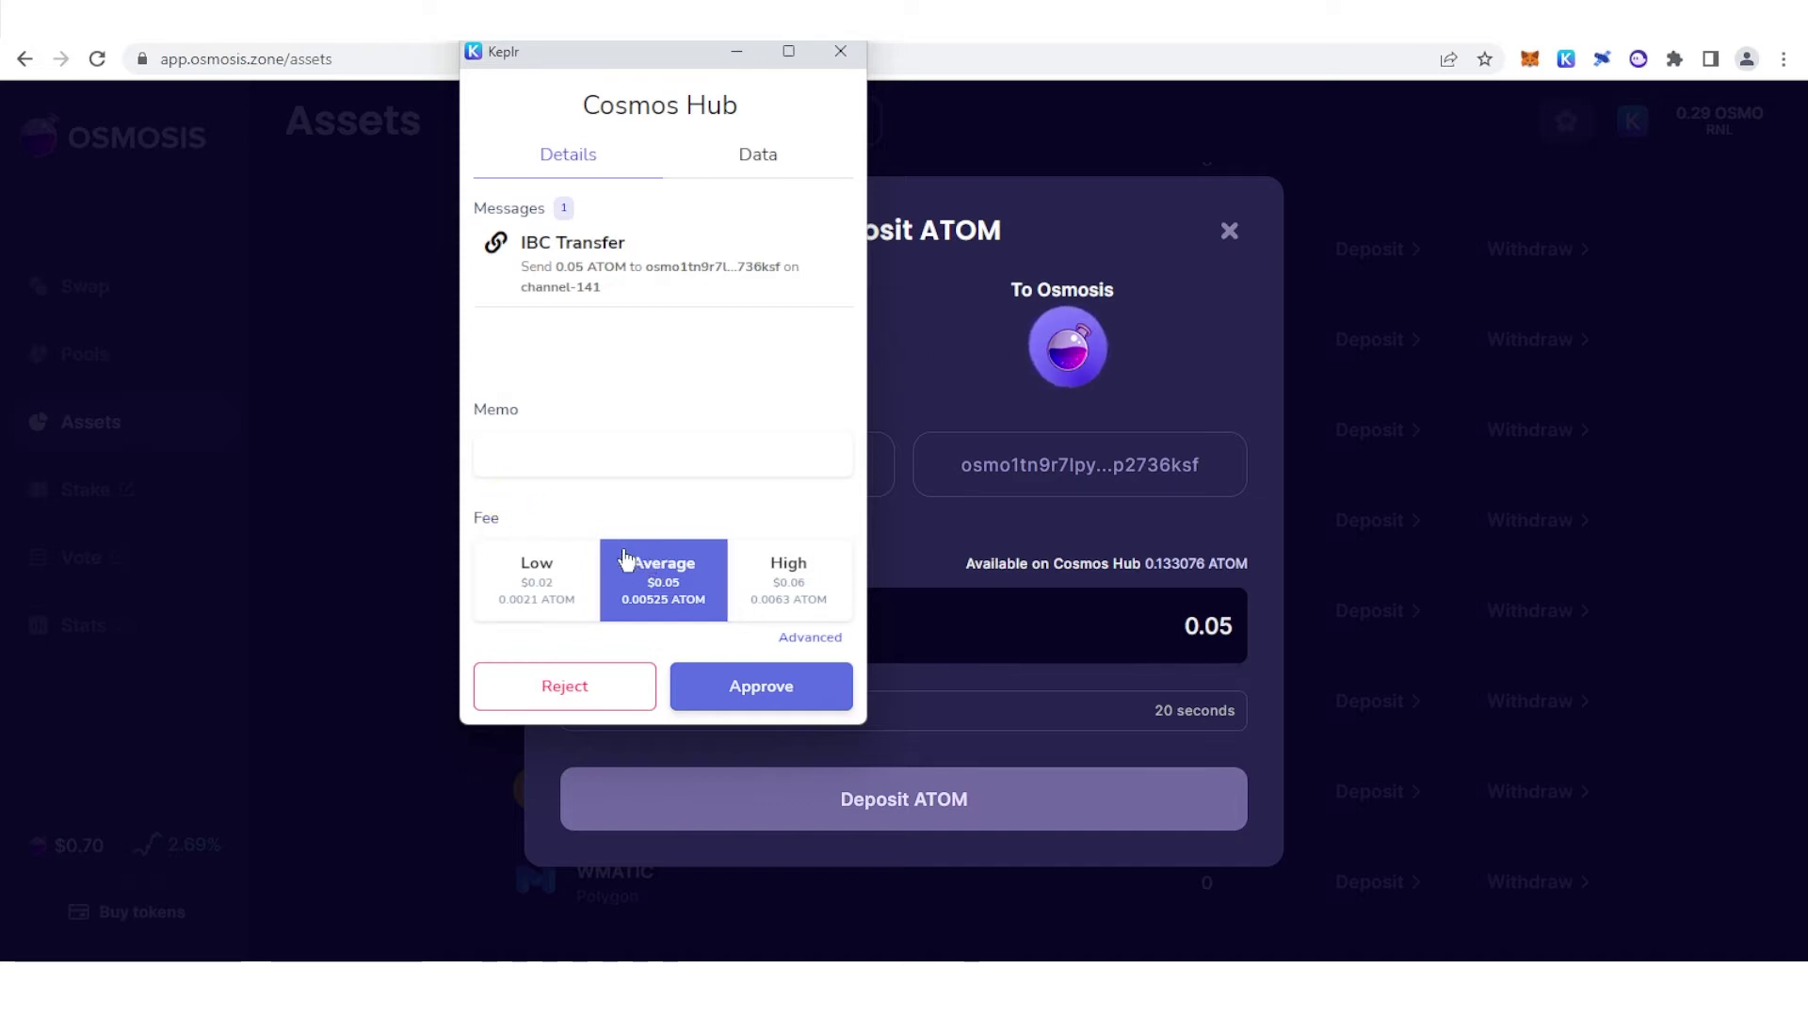
click(575, 569)
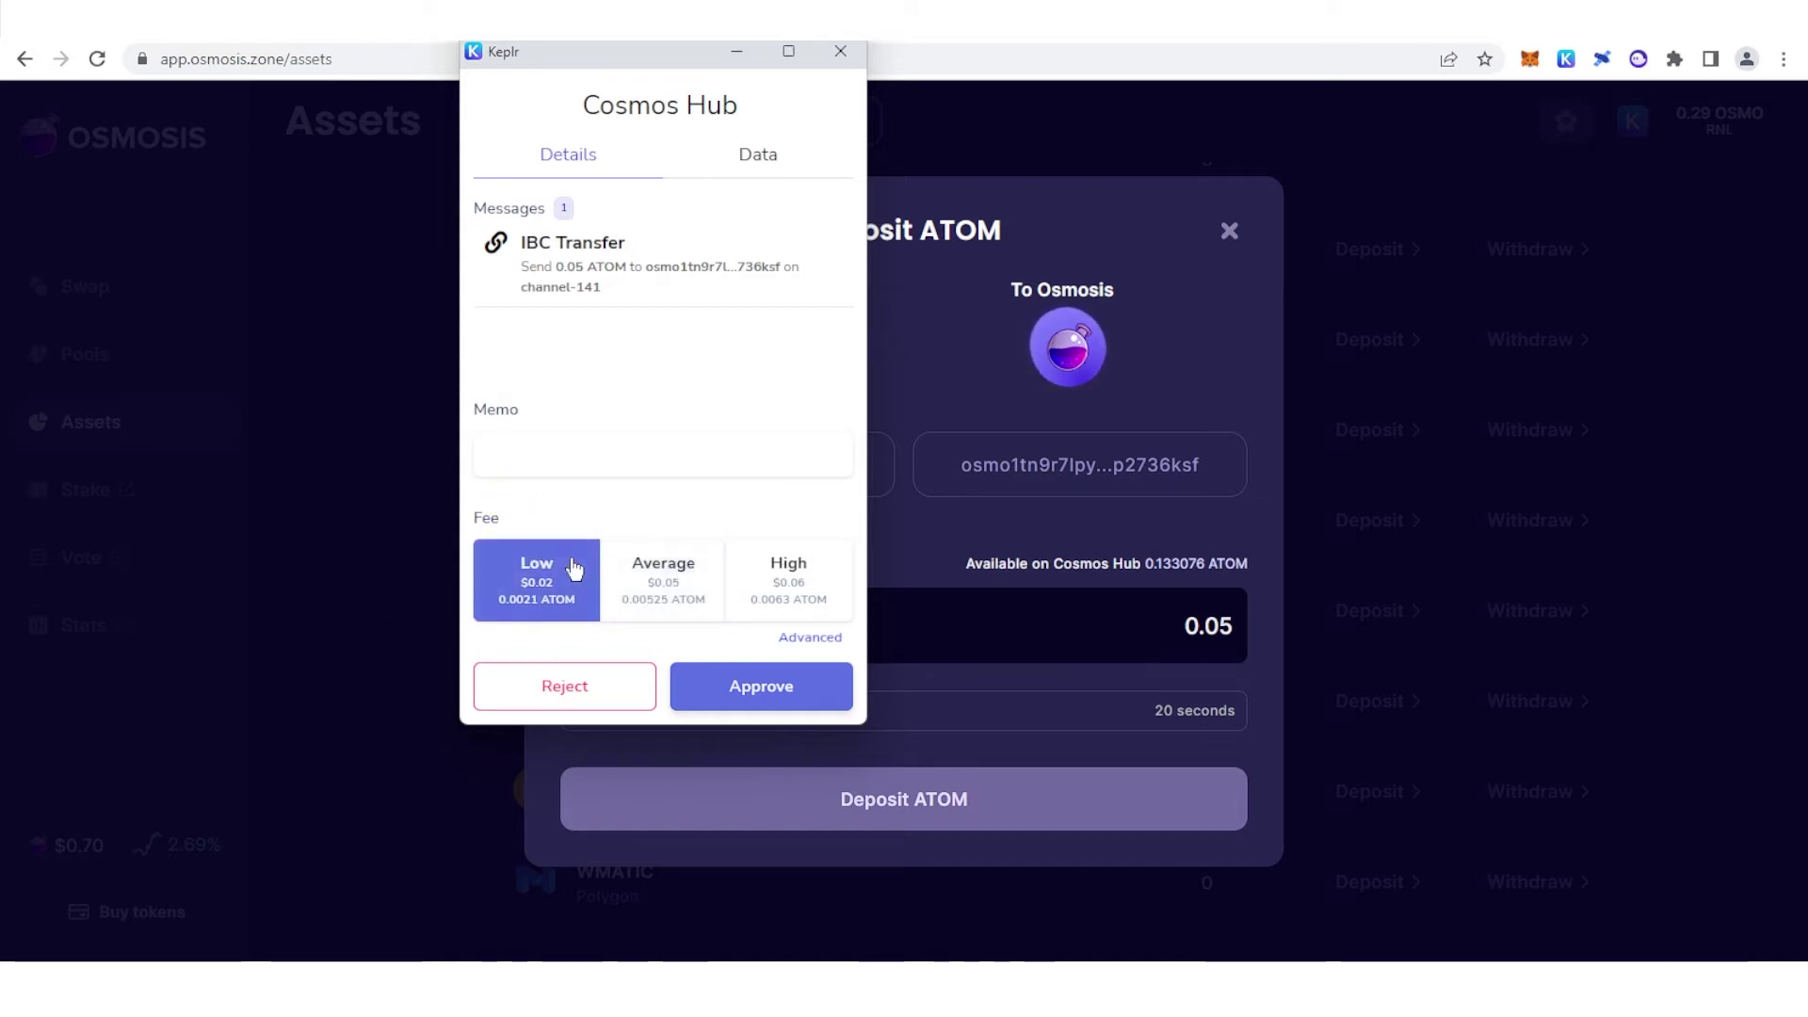
click(756, 684)
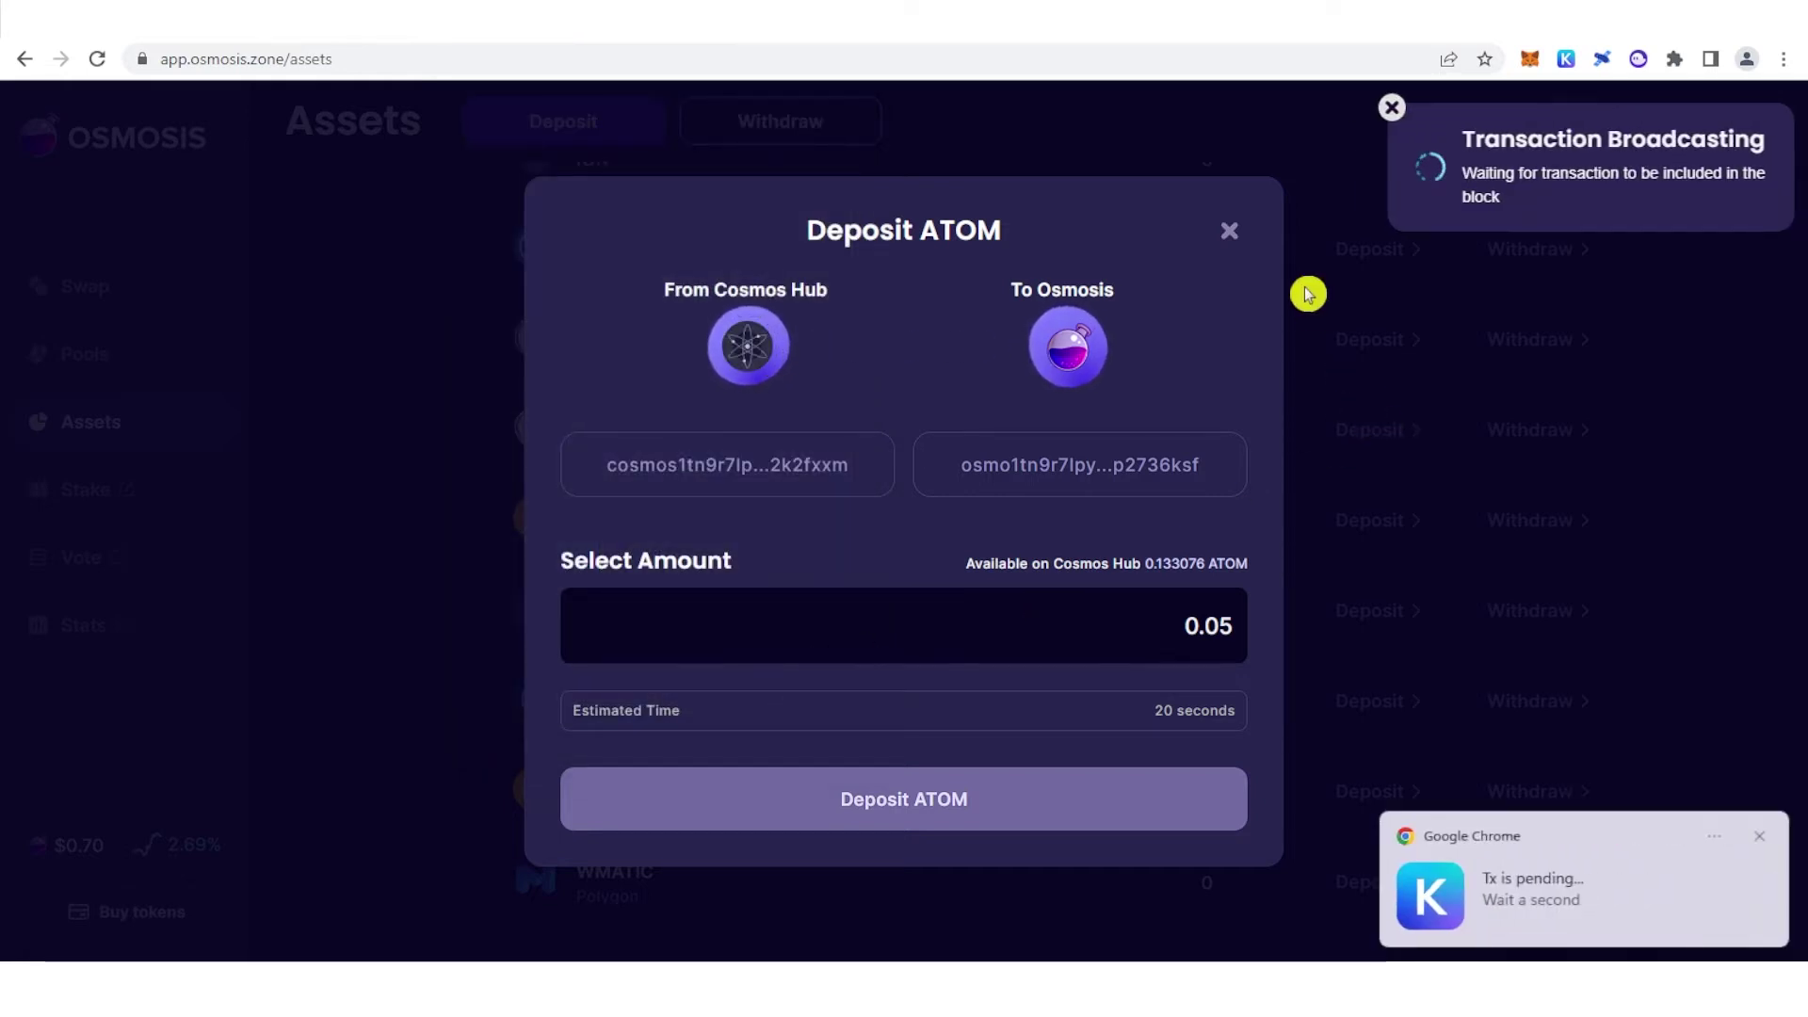
click(1229, 230)
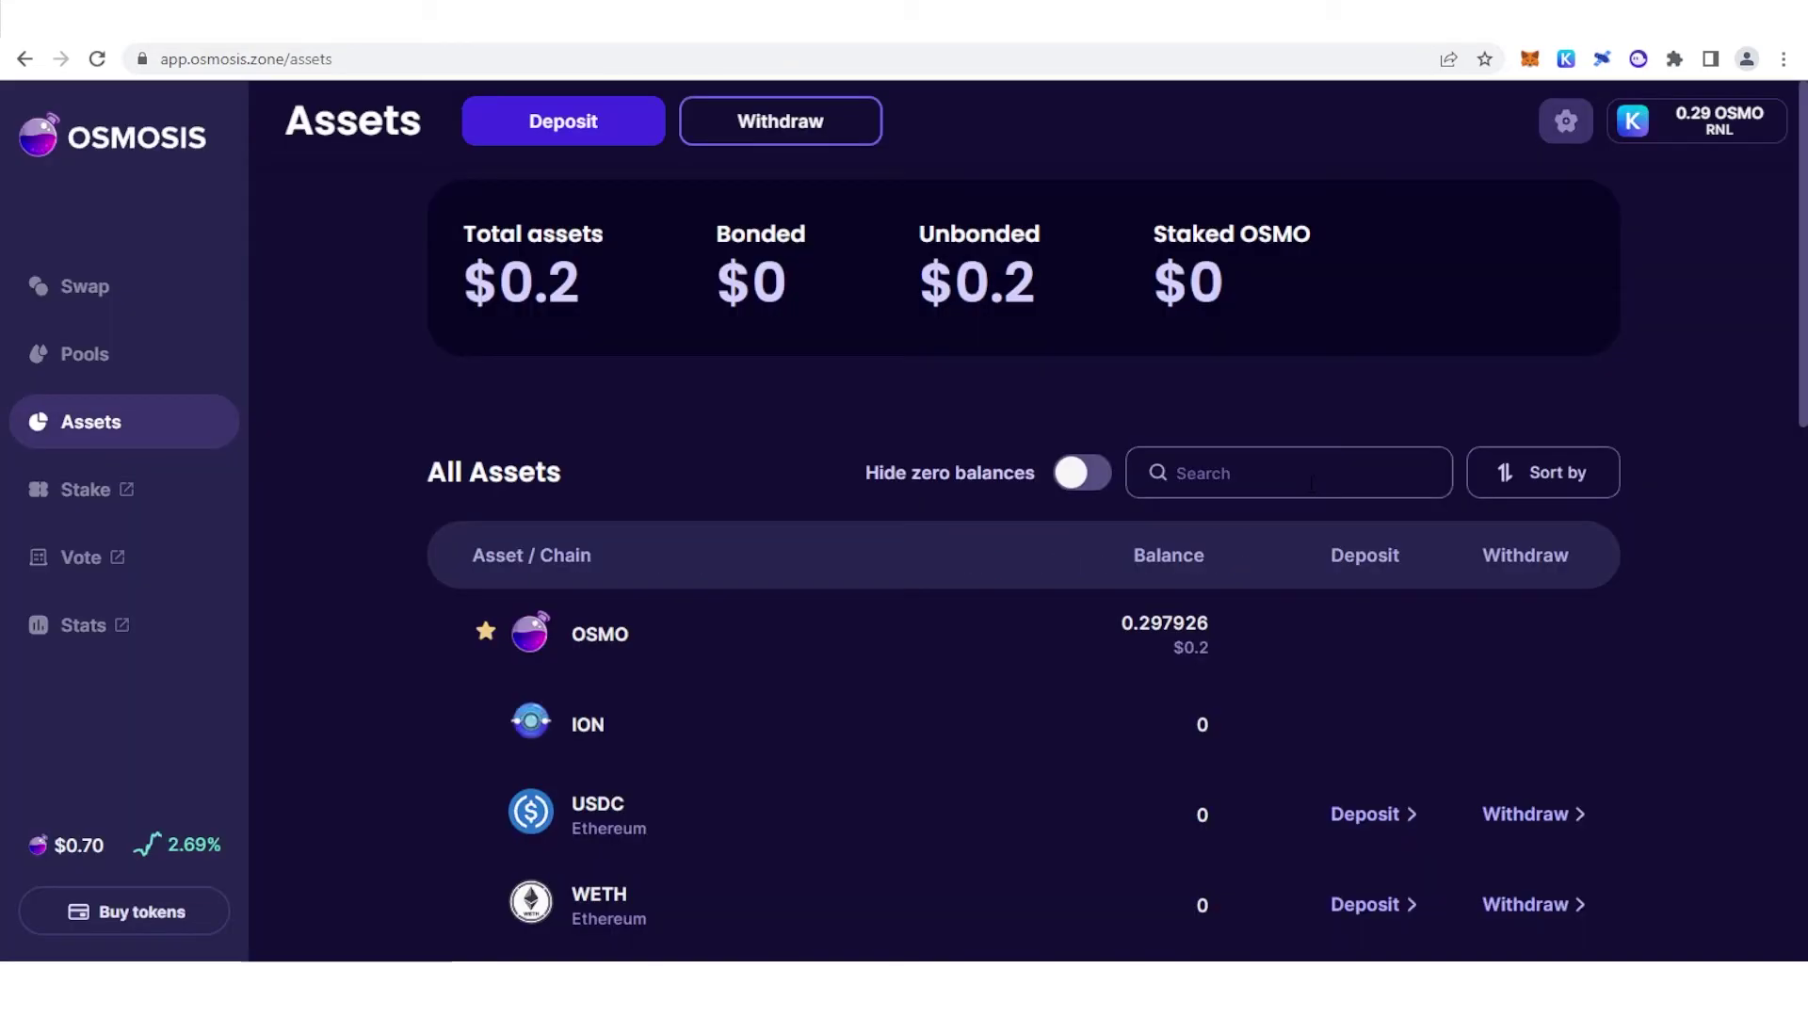
Reload the Assets page until the 0.05 ATOM balance worth $0.49 appears
scroll(1255, 512, down, 4)
scroll(1255, 512, up, 4)
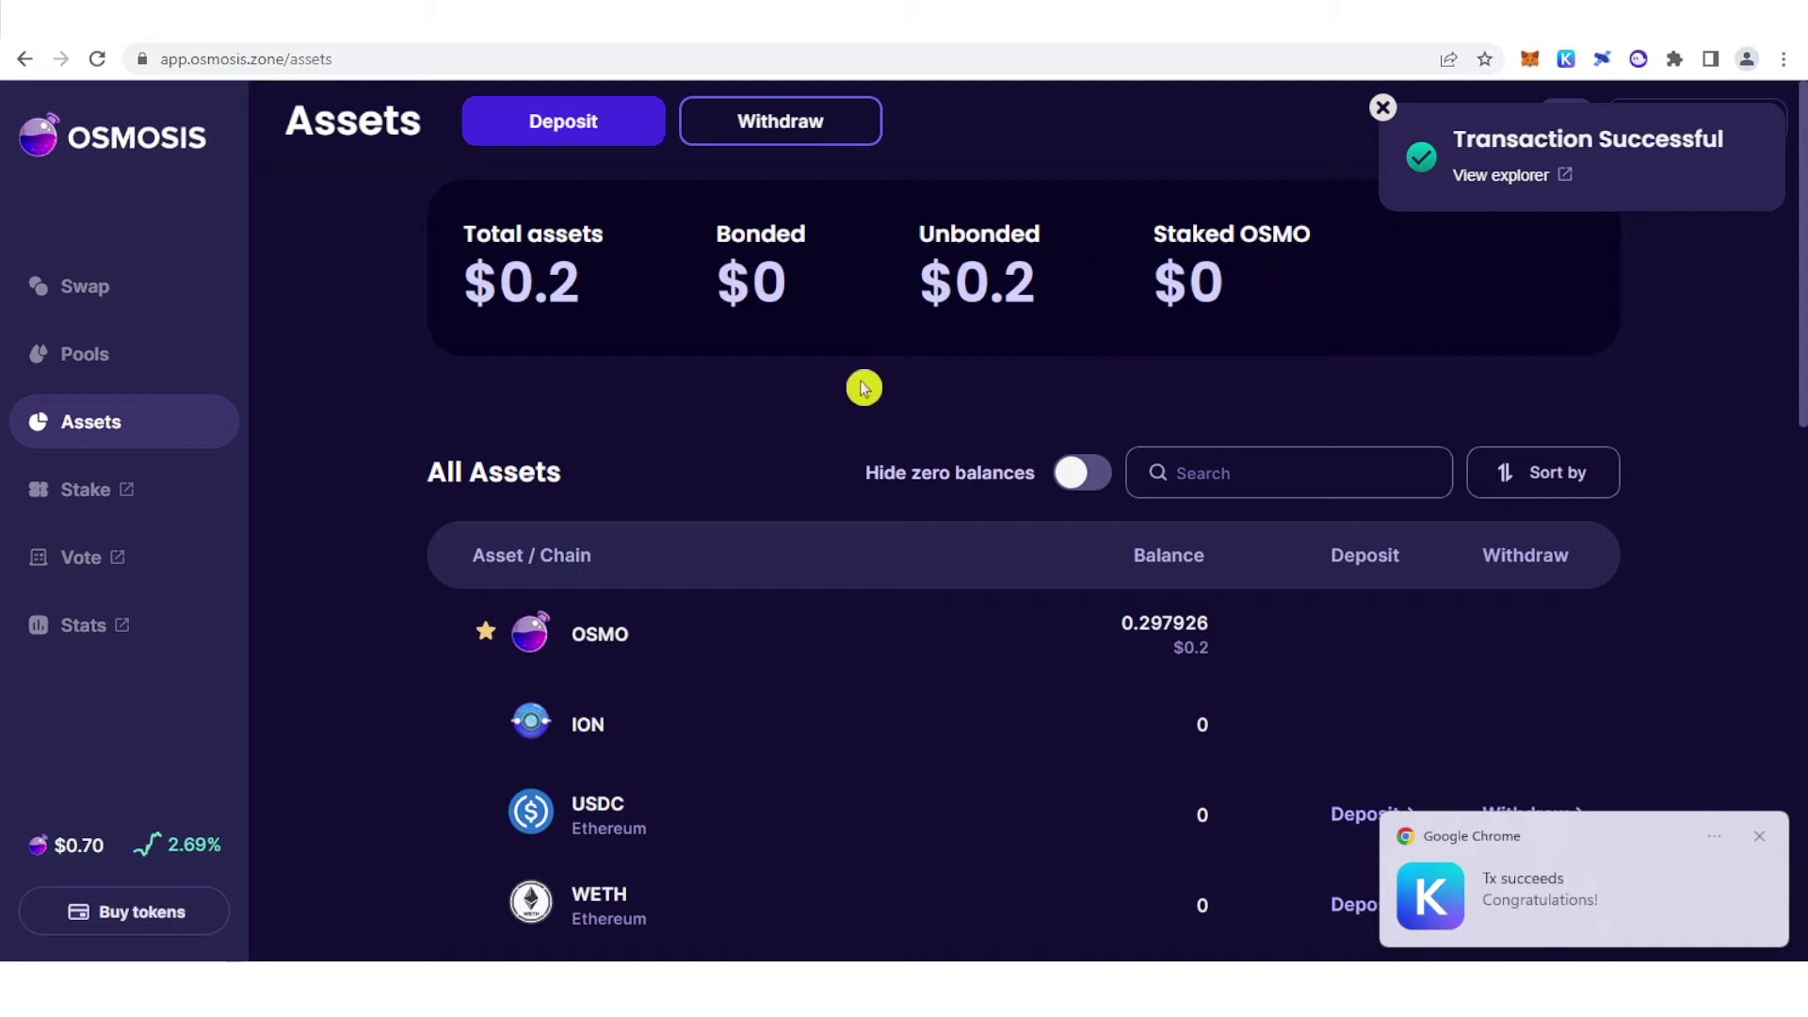
scroll(886, 377, down, 1)
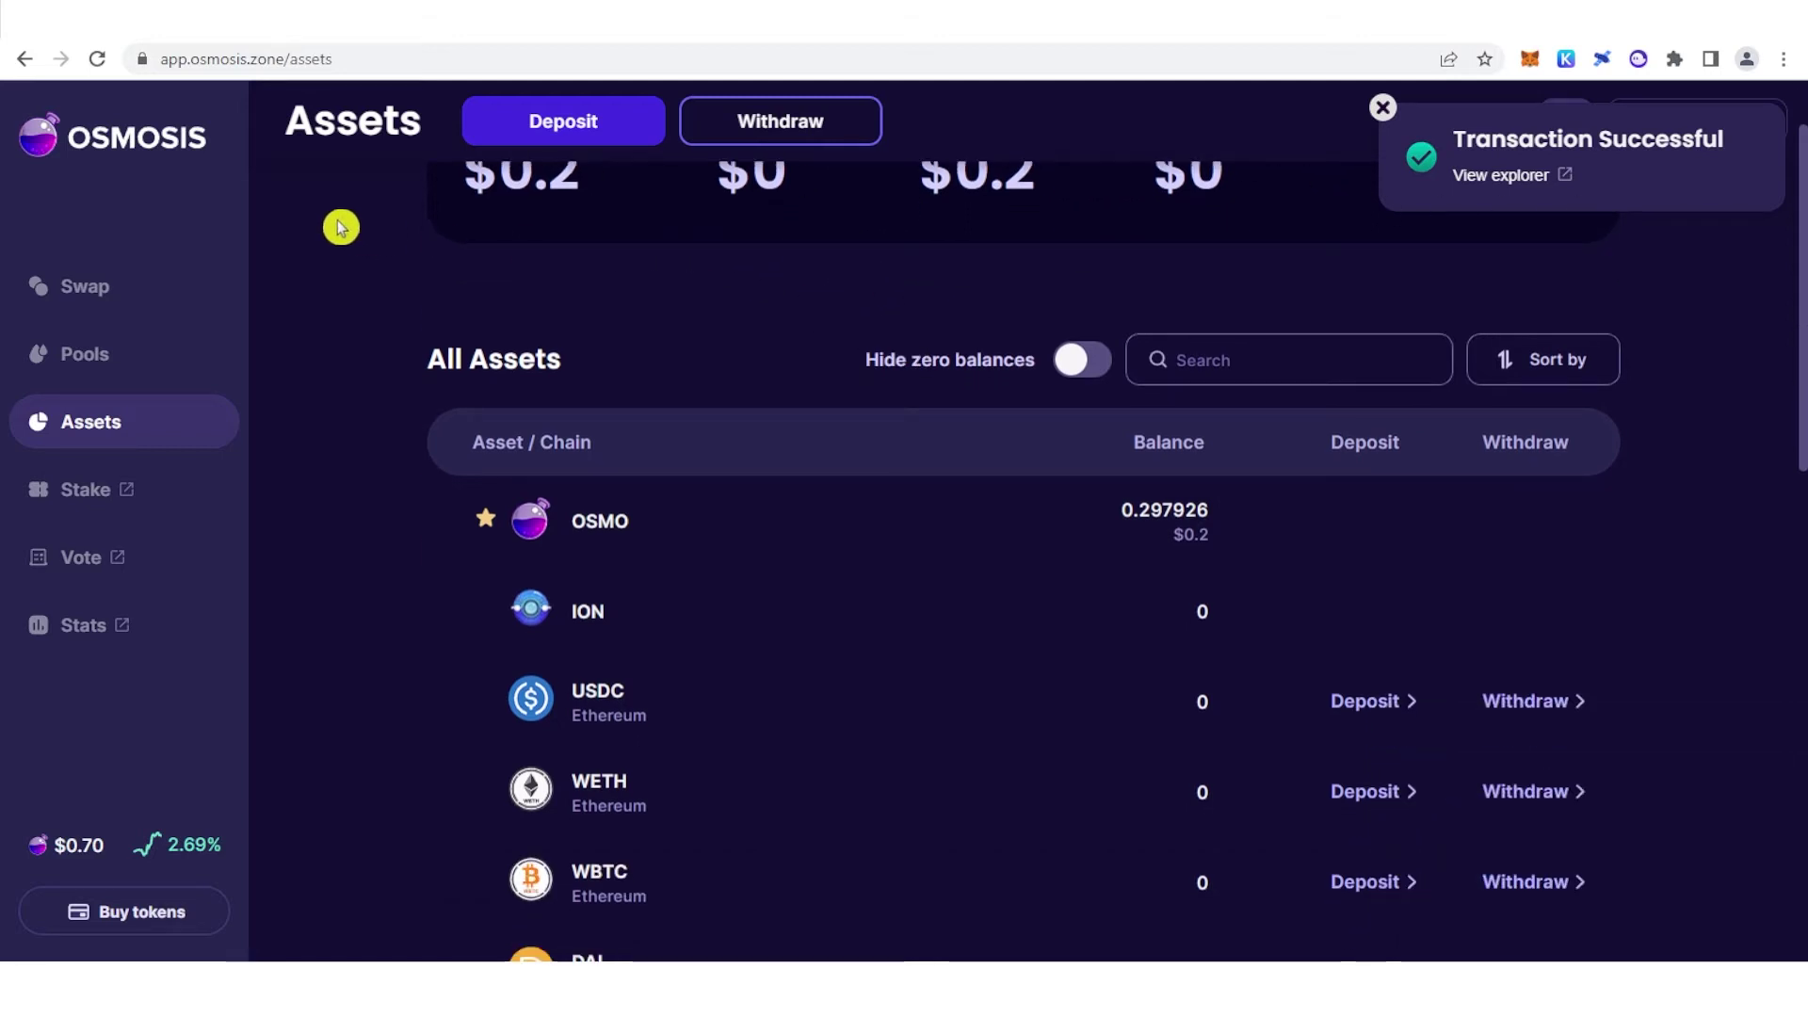
click(98, 64)
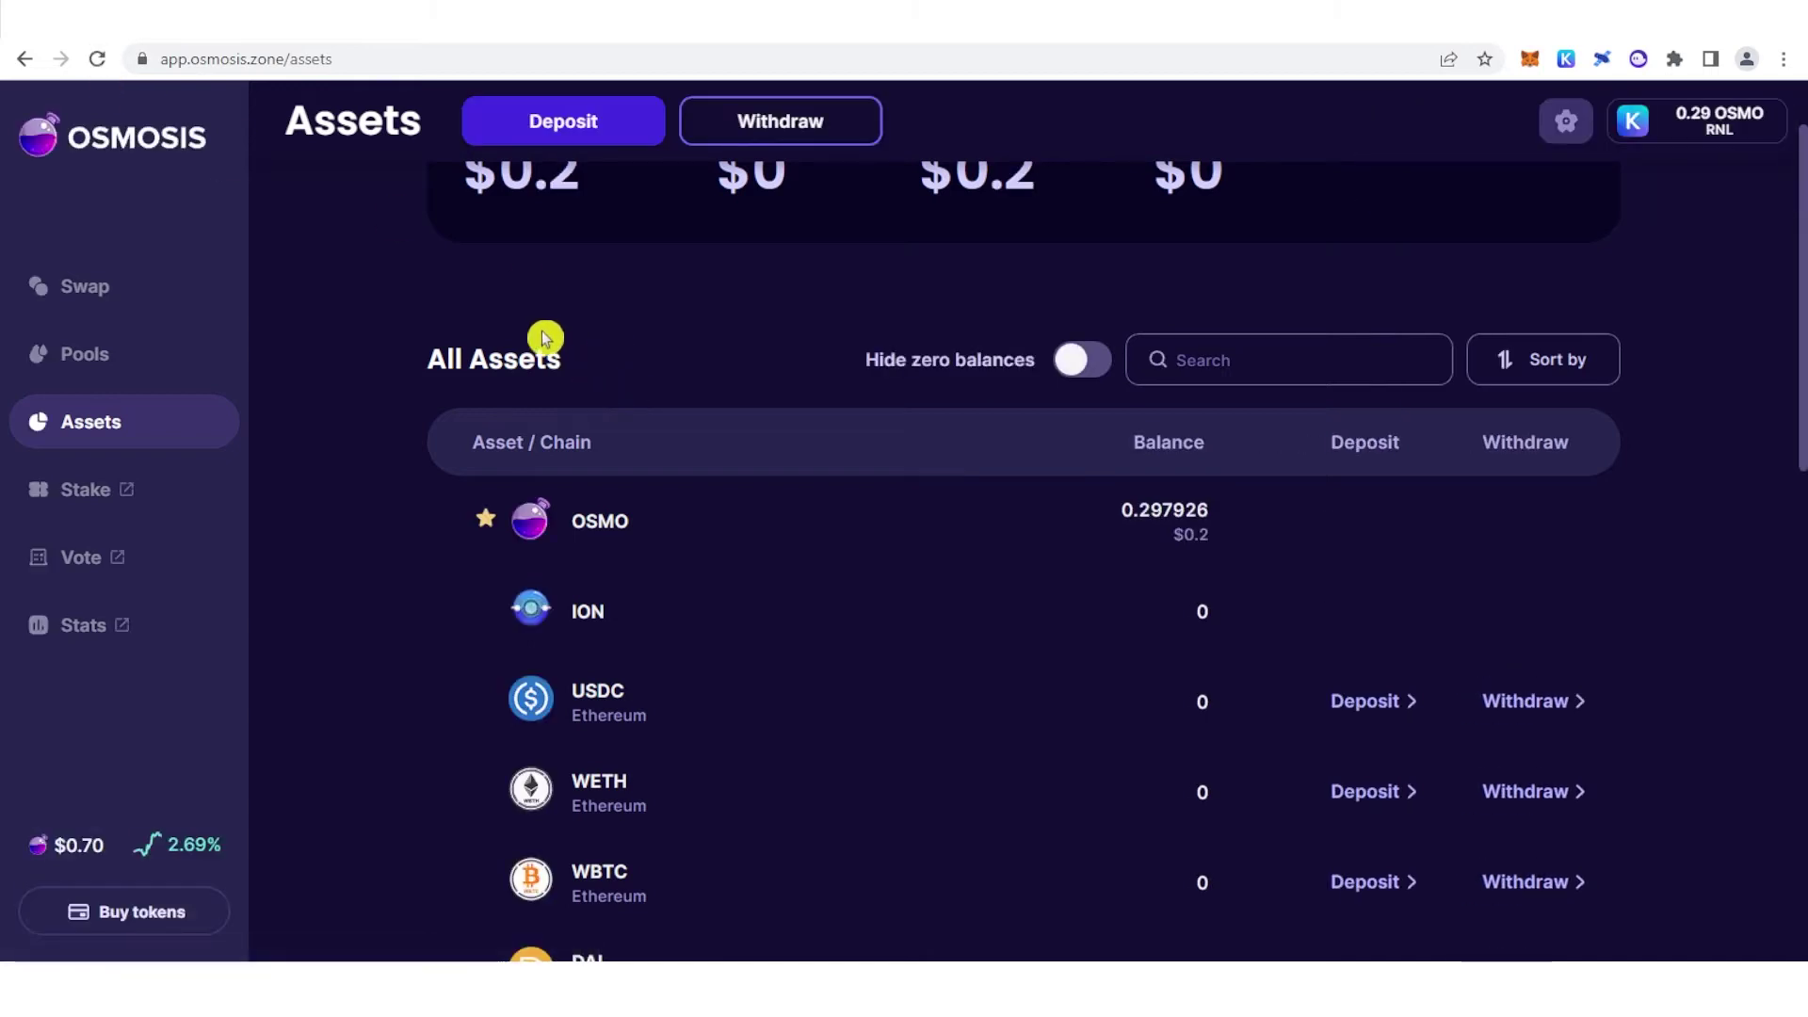
click(97, 59)
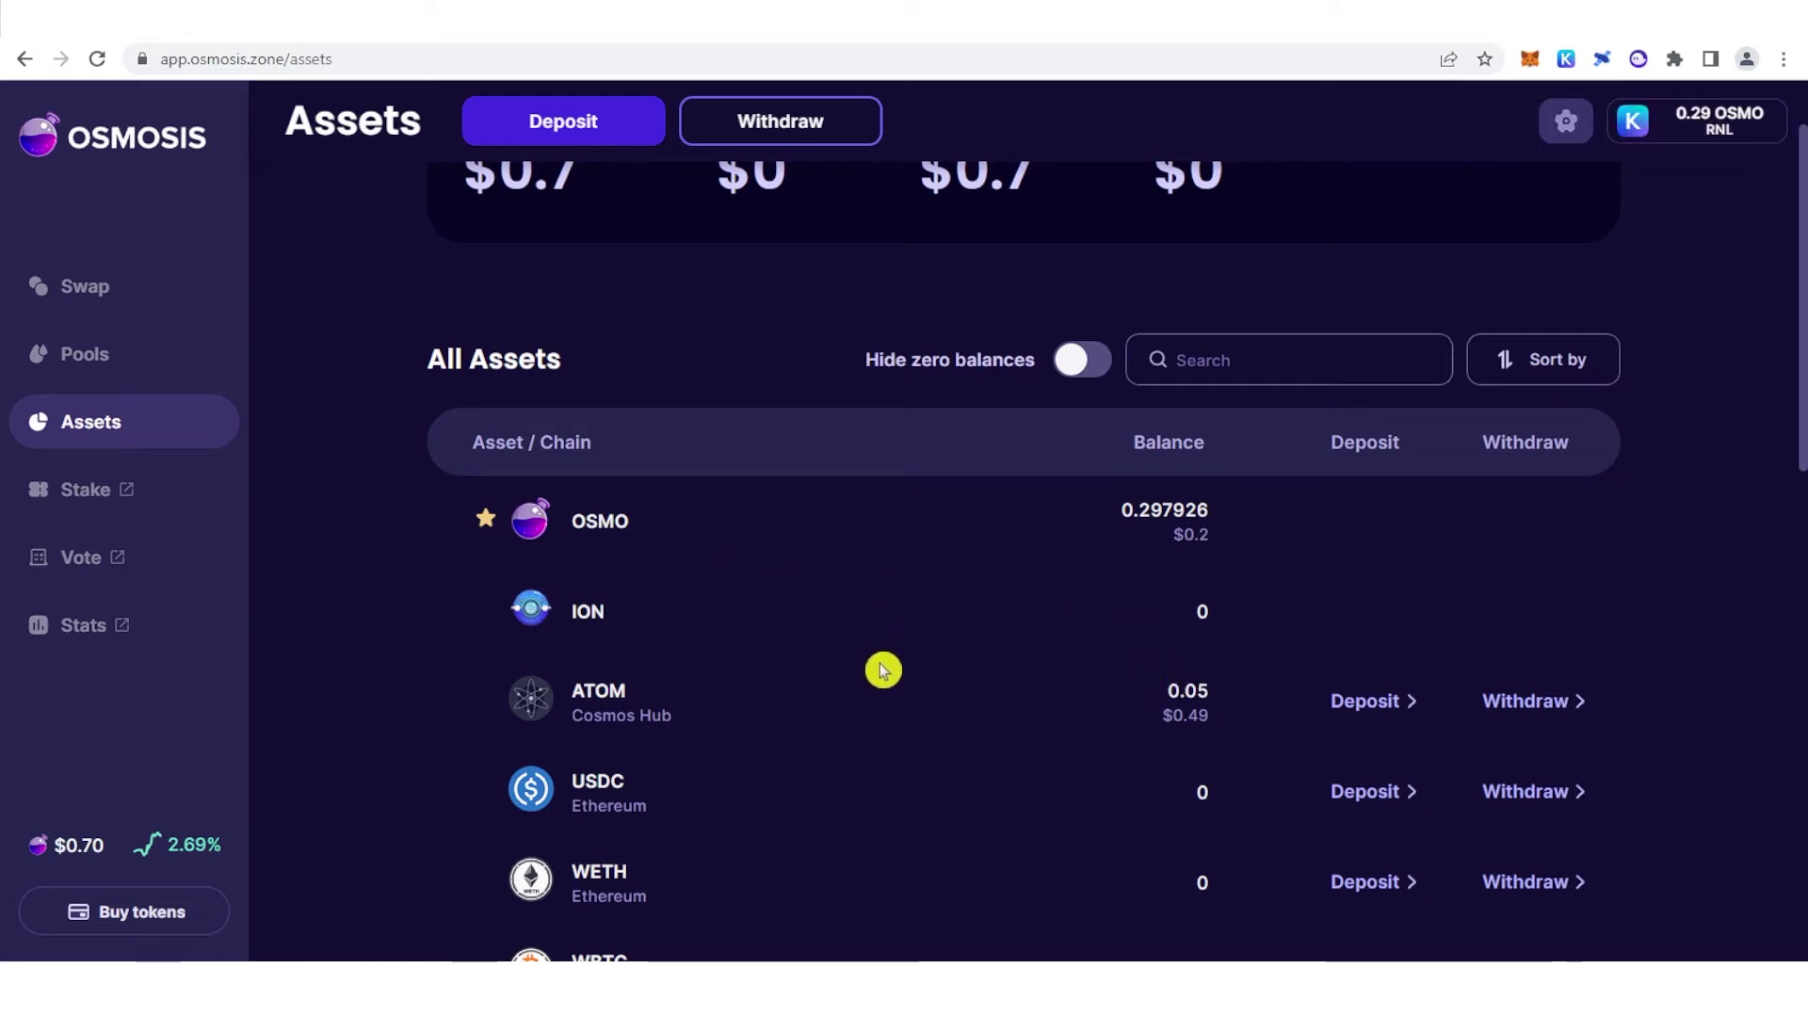
Set up a swap from ATOM to EVMOS, quoted at about 32.912058 EVMOS per ATOM
click(136, 297)
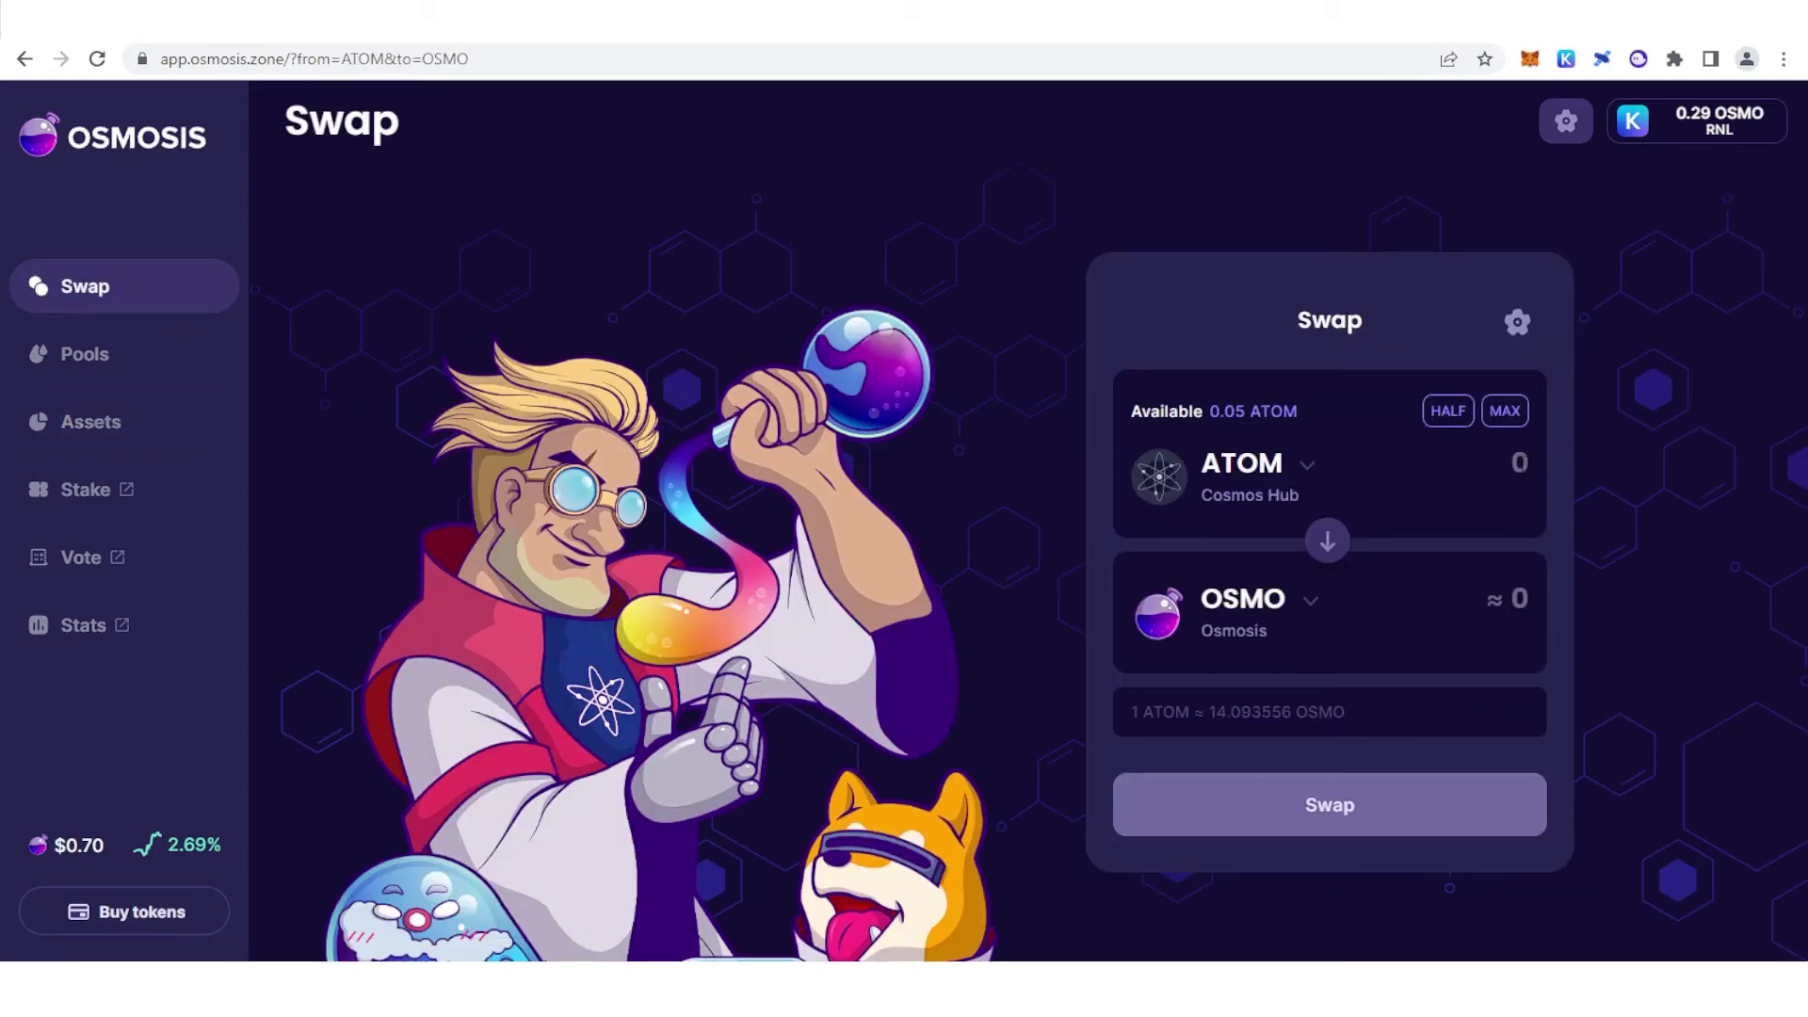
click(1226, 533)
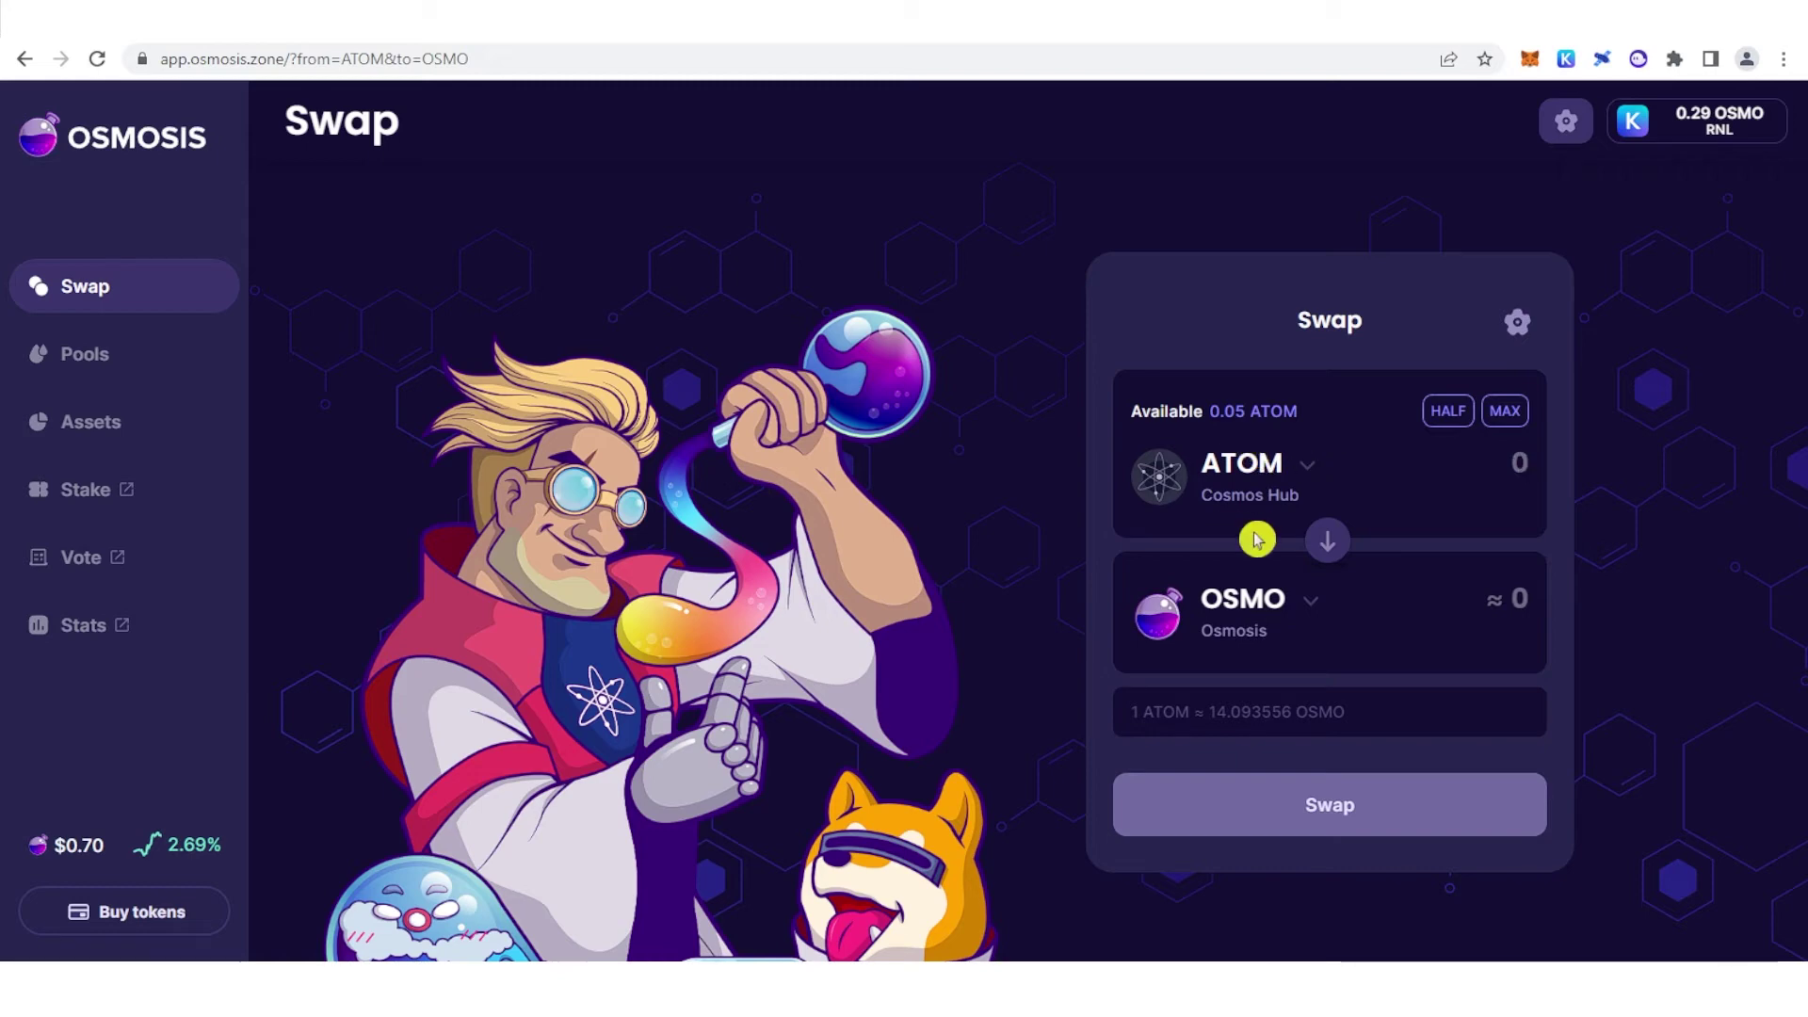
click(1081, 408)
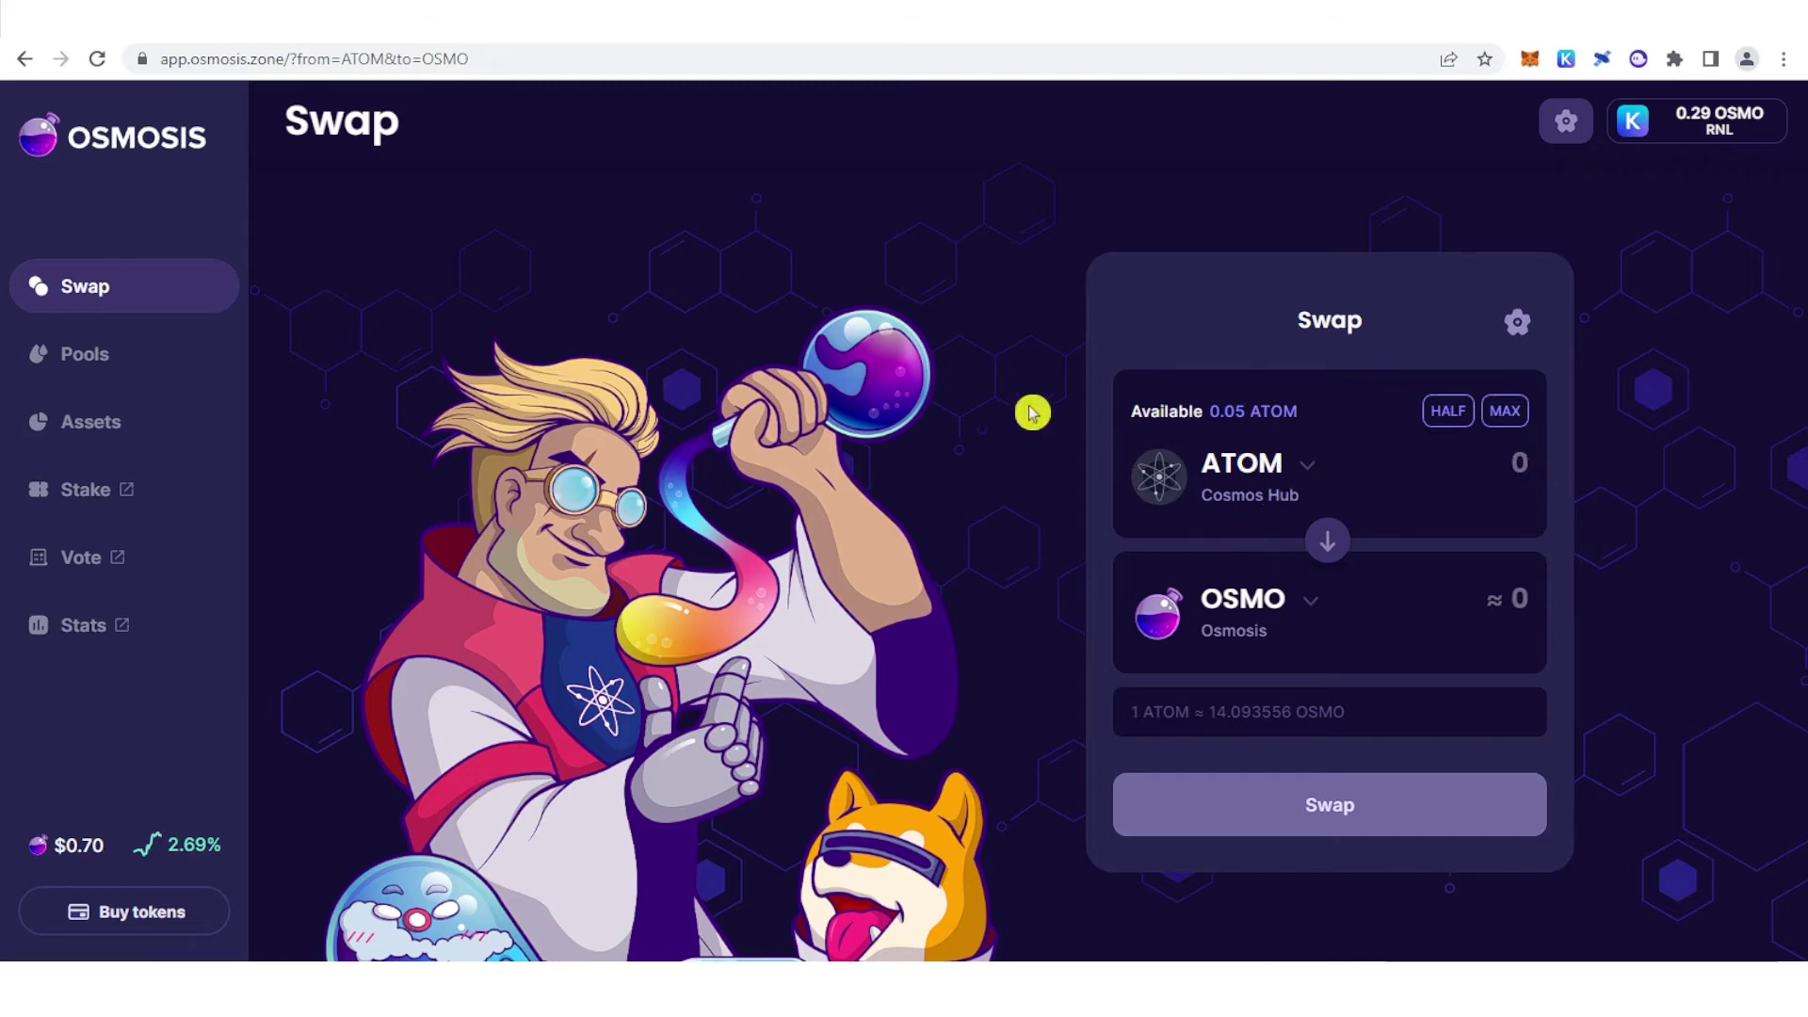
click(1298, 539)
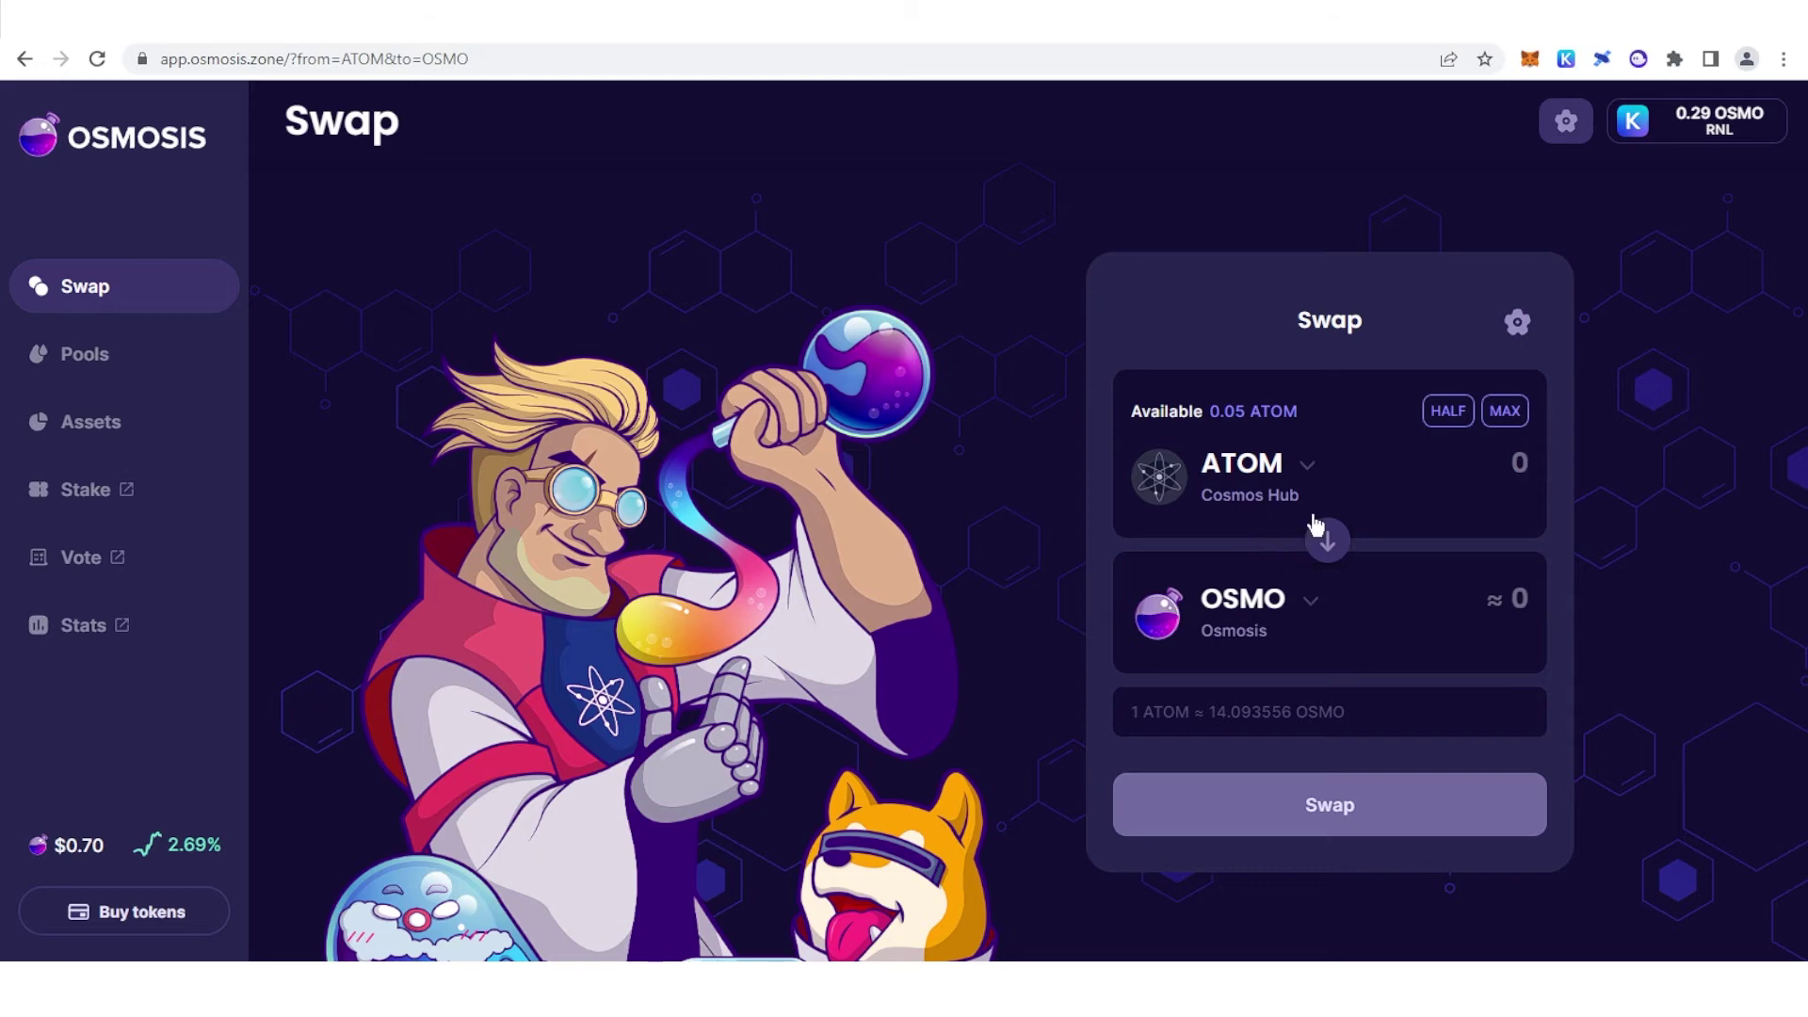
click(1272, 539)
click(1230, 618)
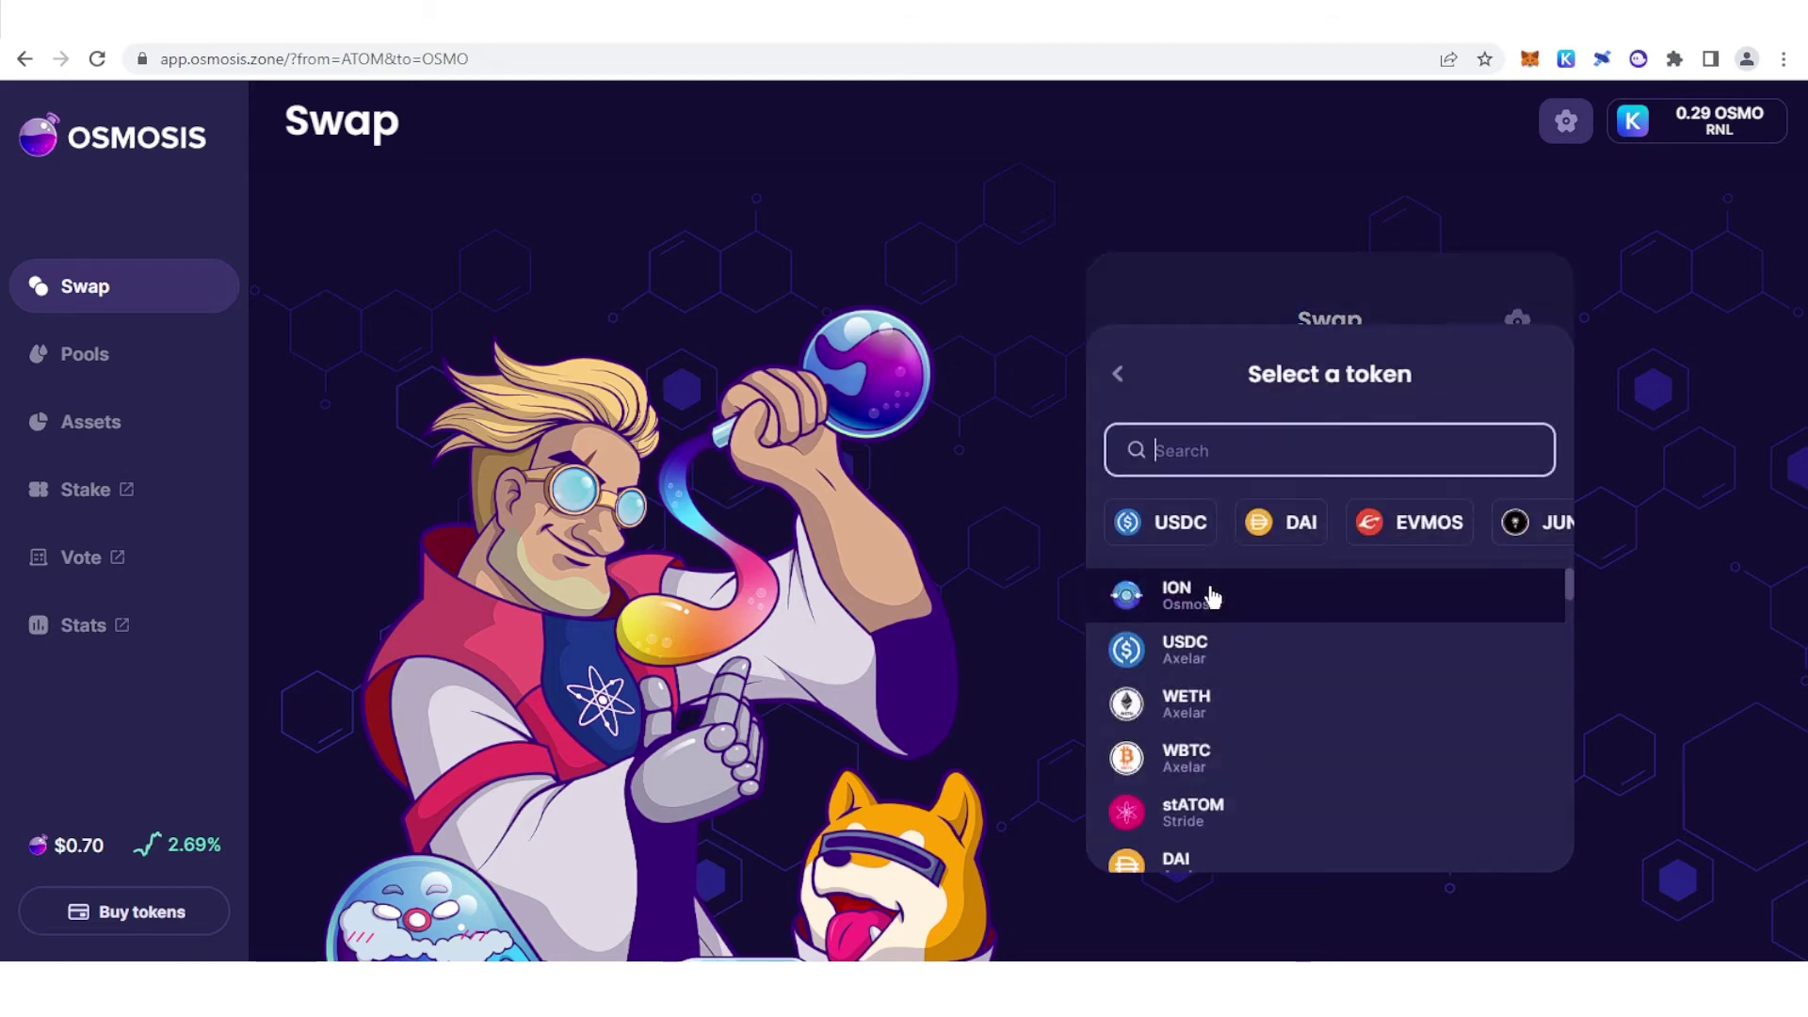
click(1439, 526)
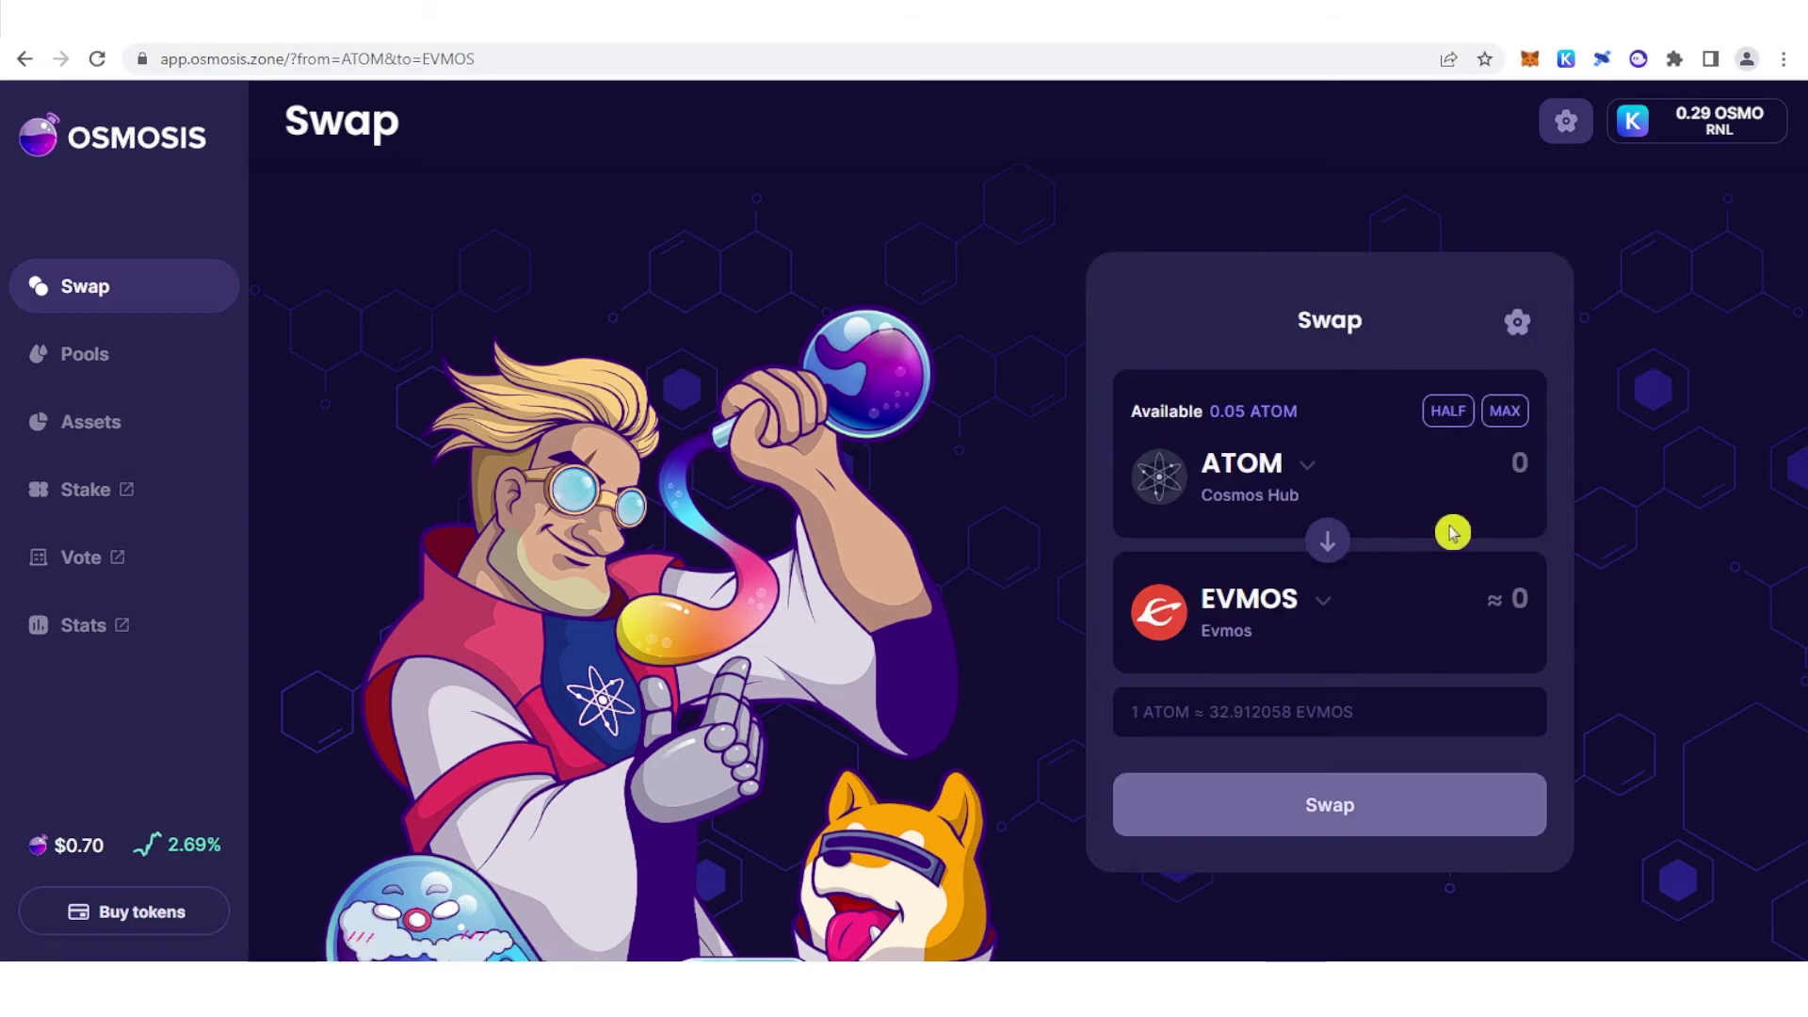
click(1469, 502)
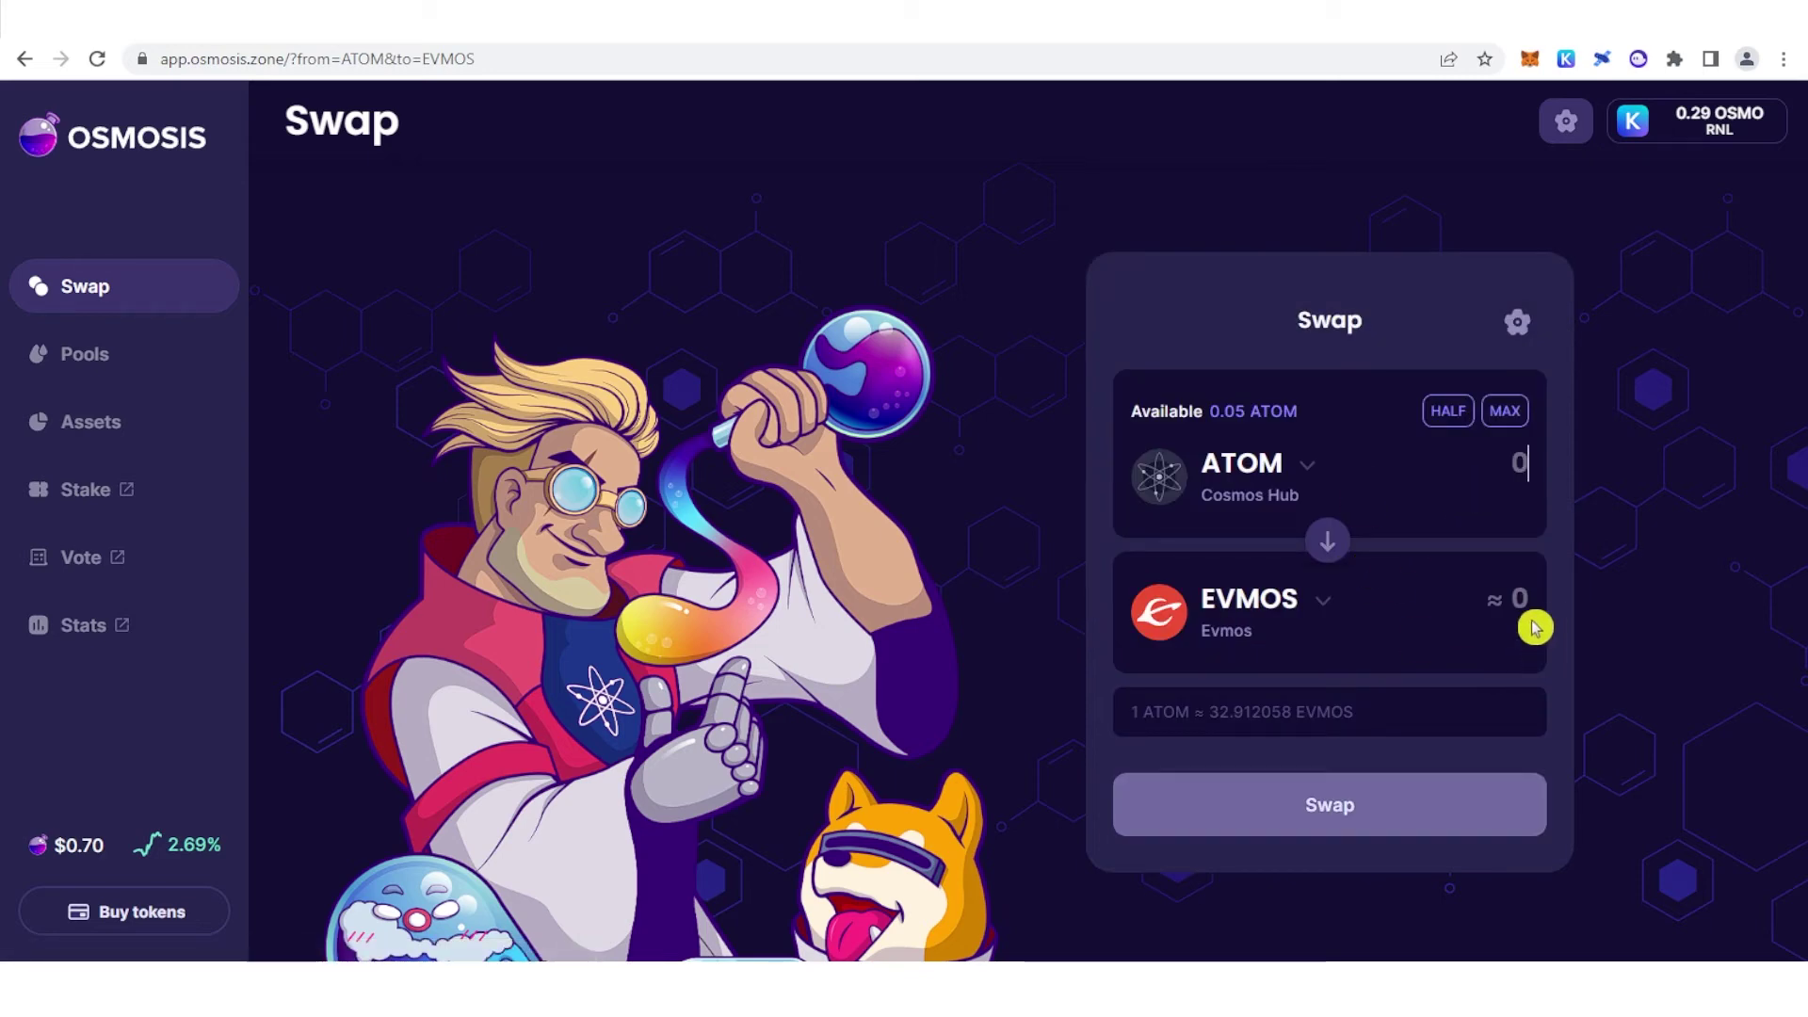
click(1459, 588)
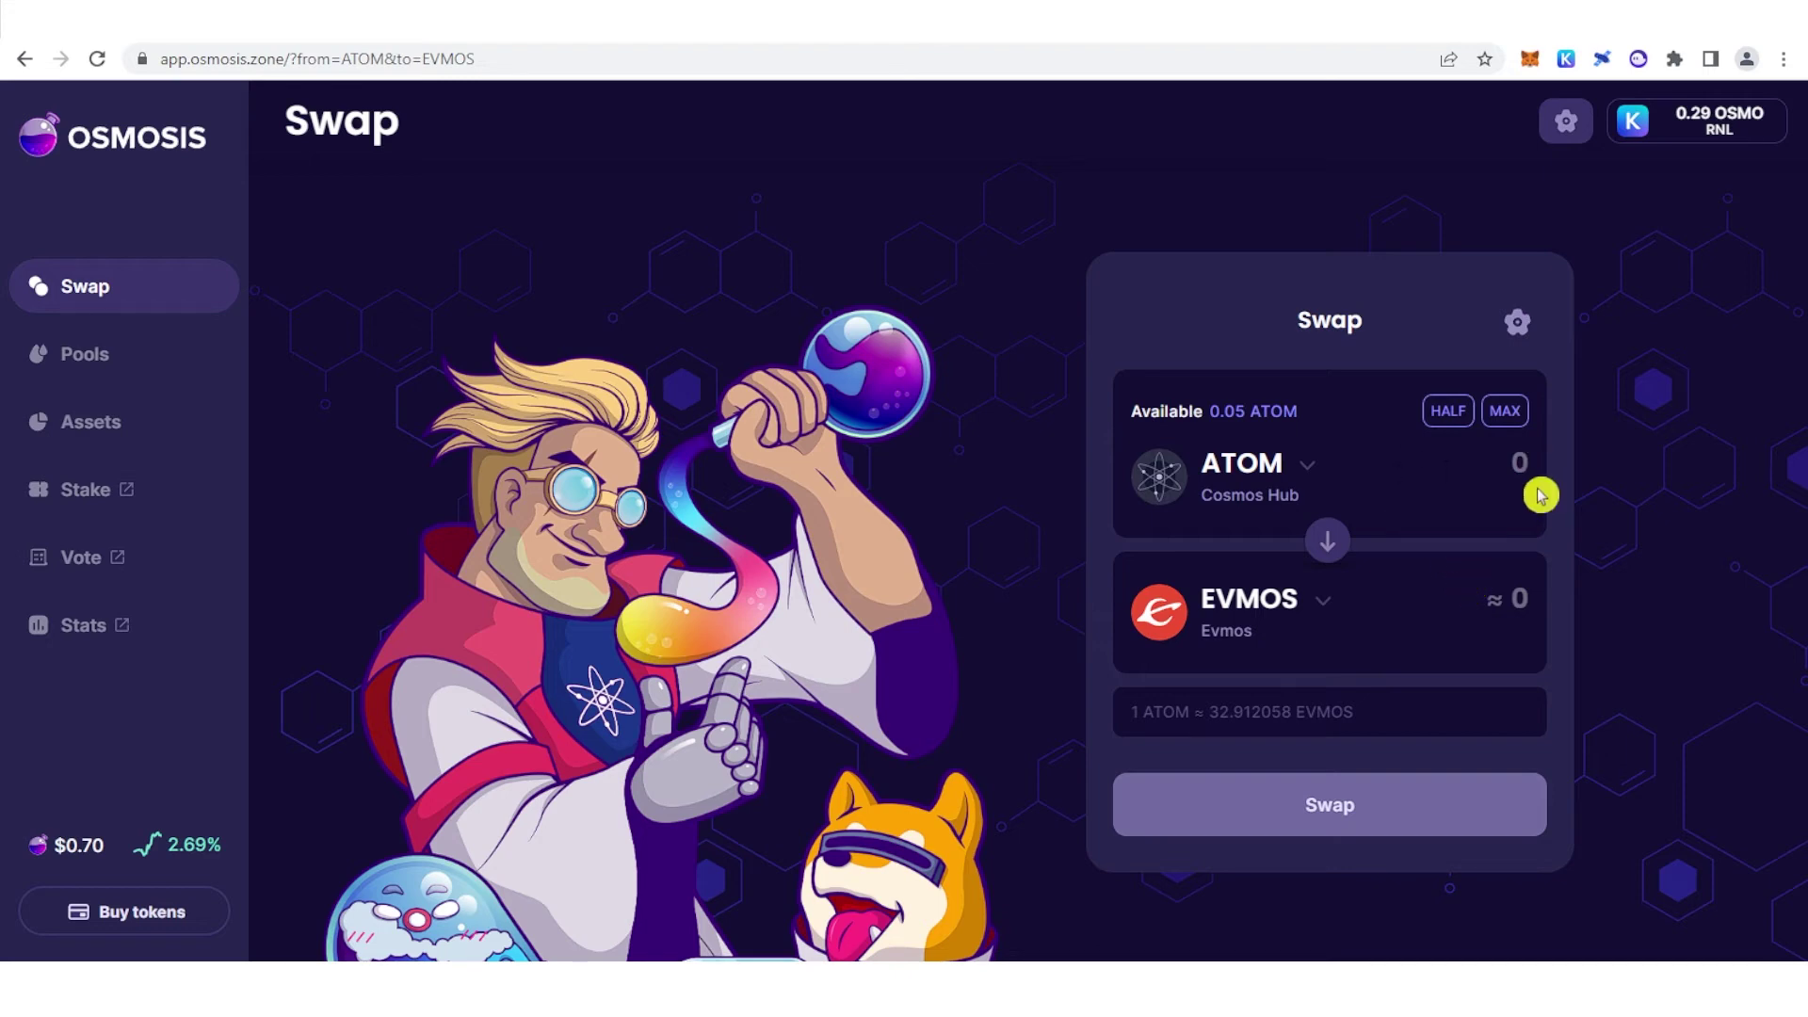
Swap the full 0.05 ATOM for about 1.64 EVMOS, approving in Keplr with the low fee
click(1505, 411)
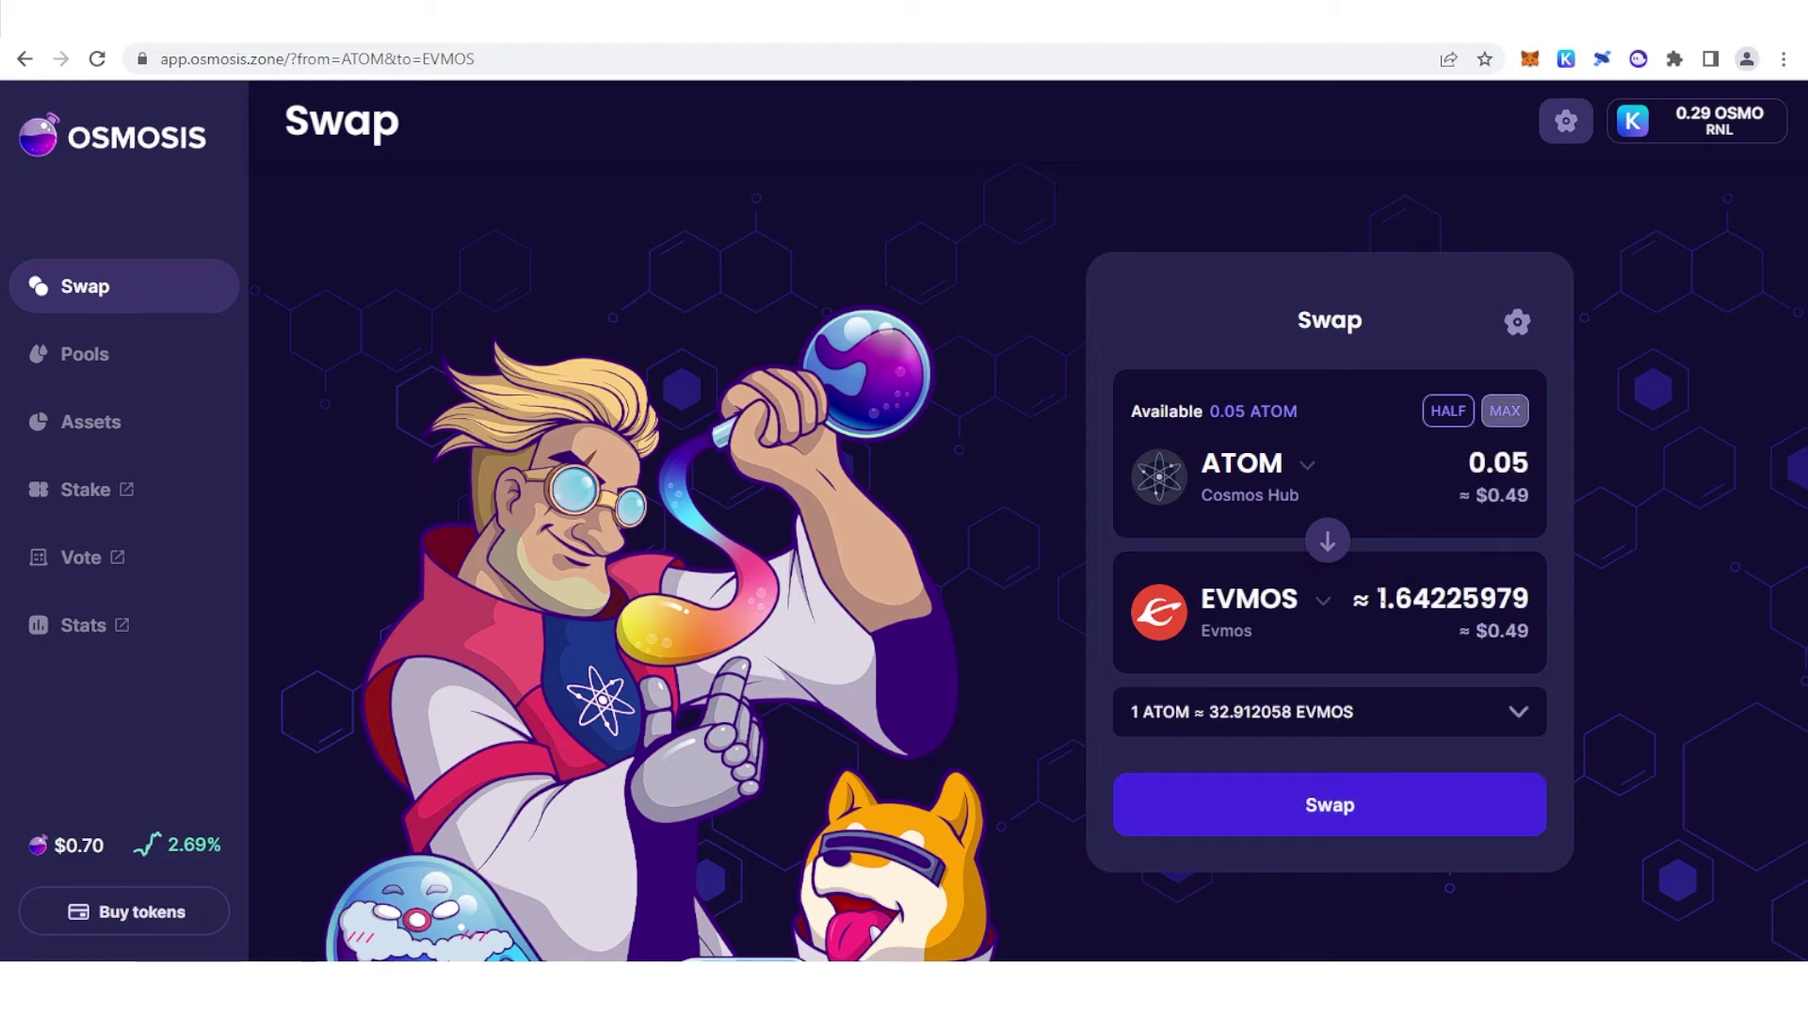
drag(1377, 599, 1479, 599)
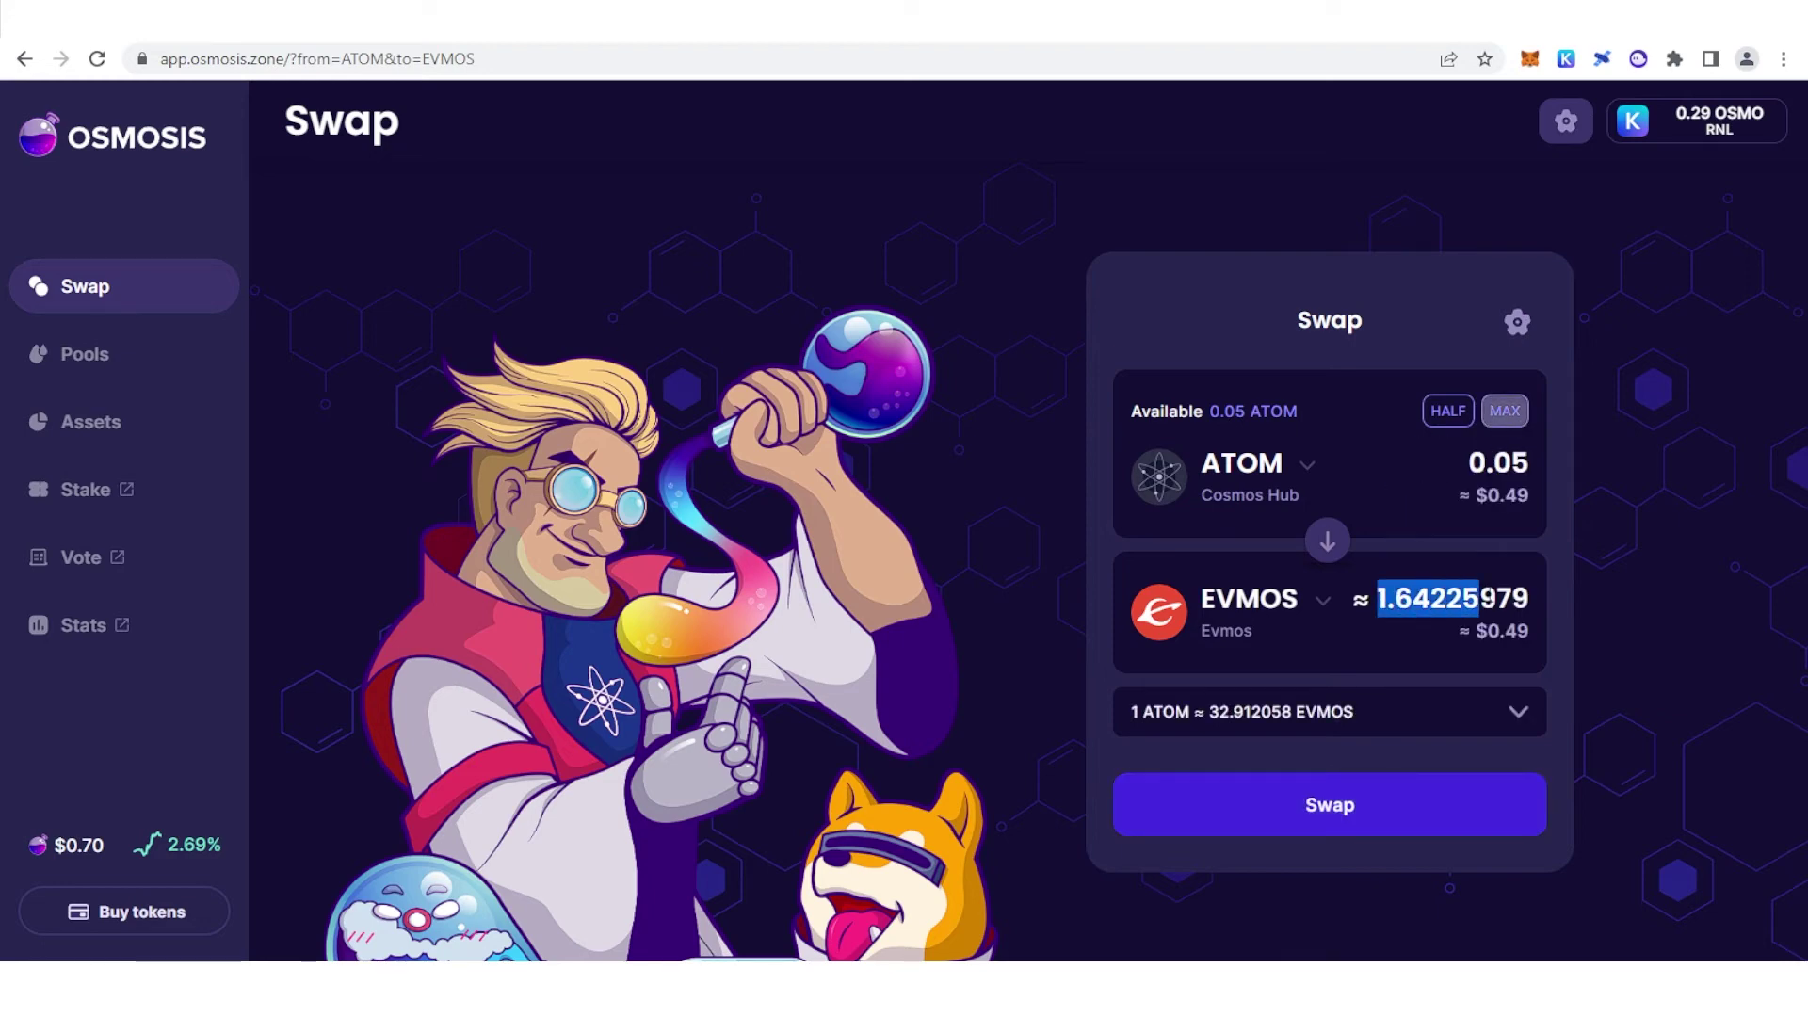
click(1563, 590)
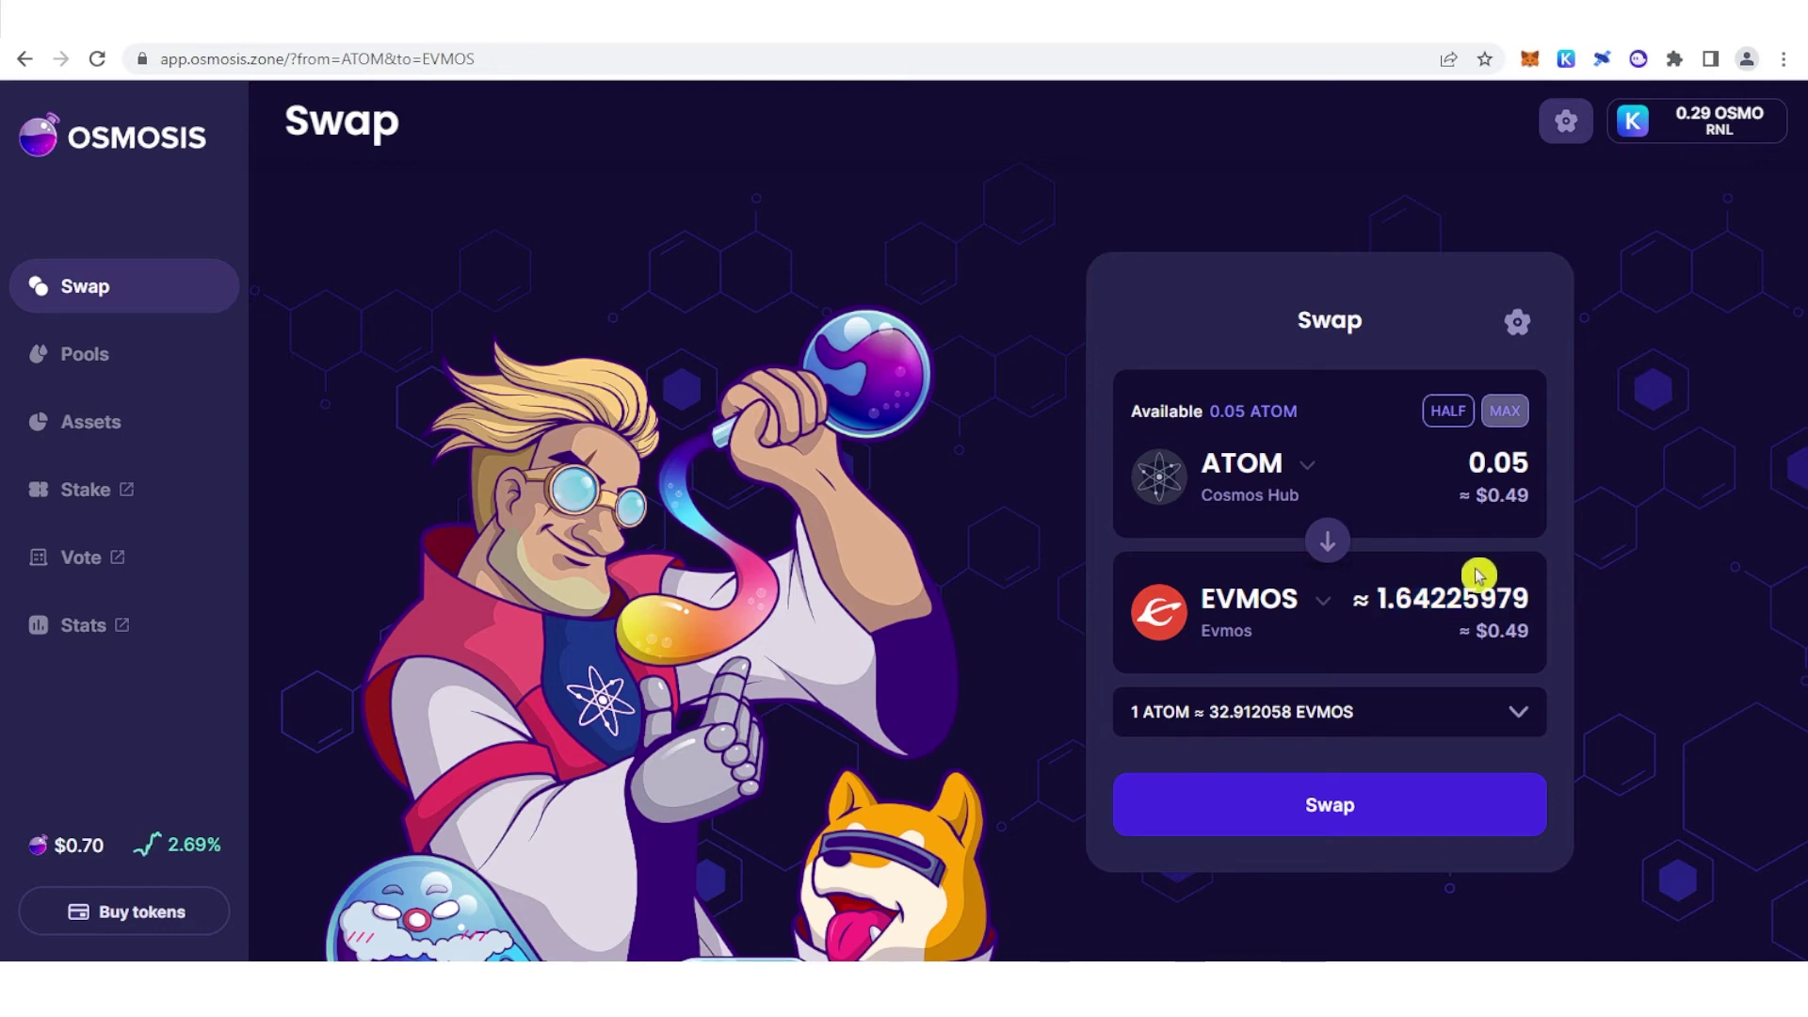
click(1330, 805)
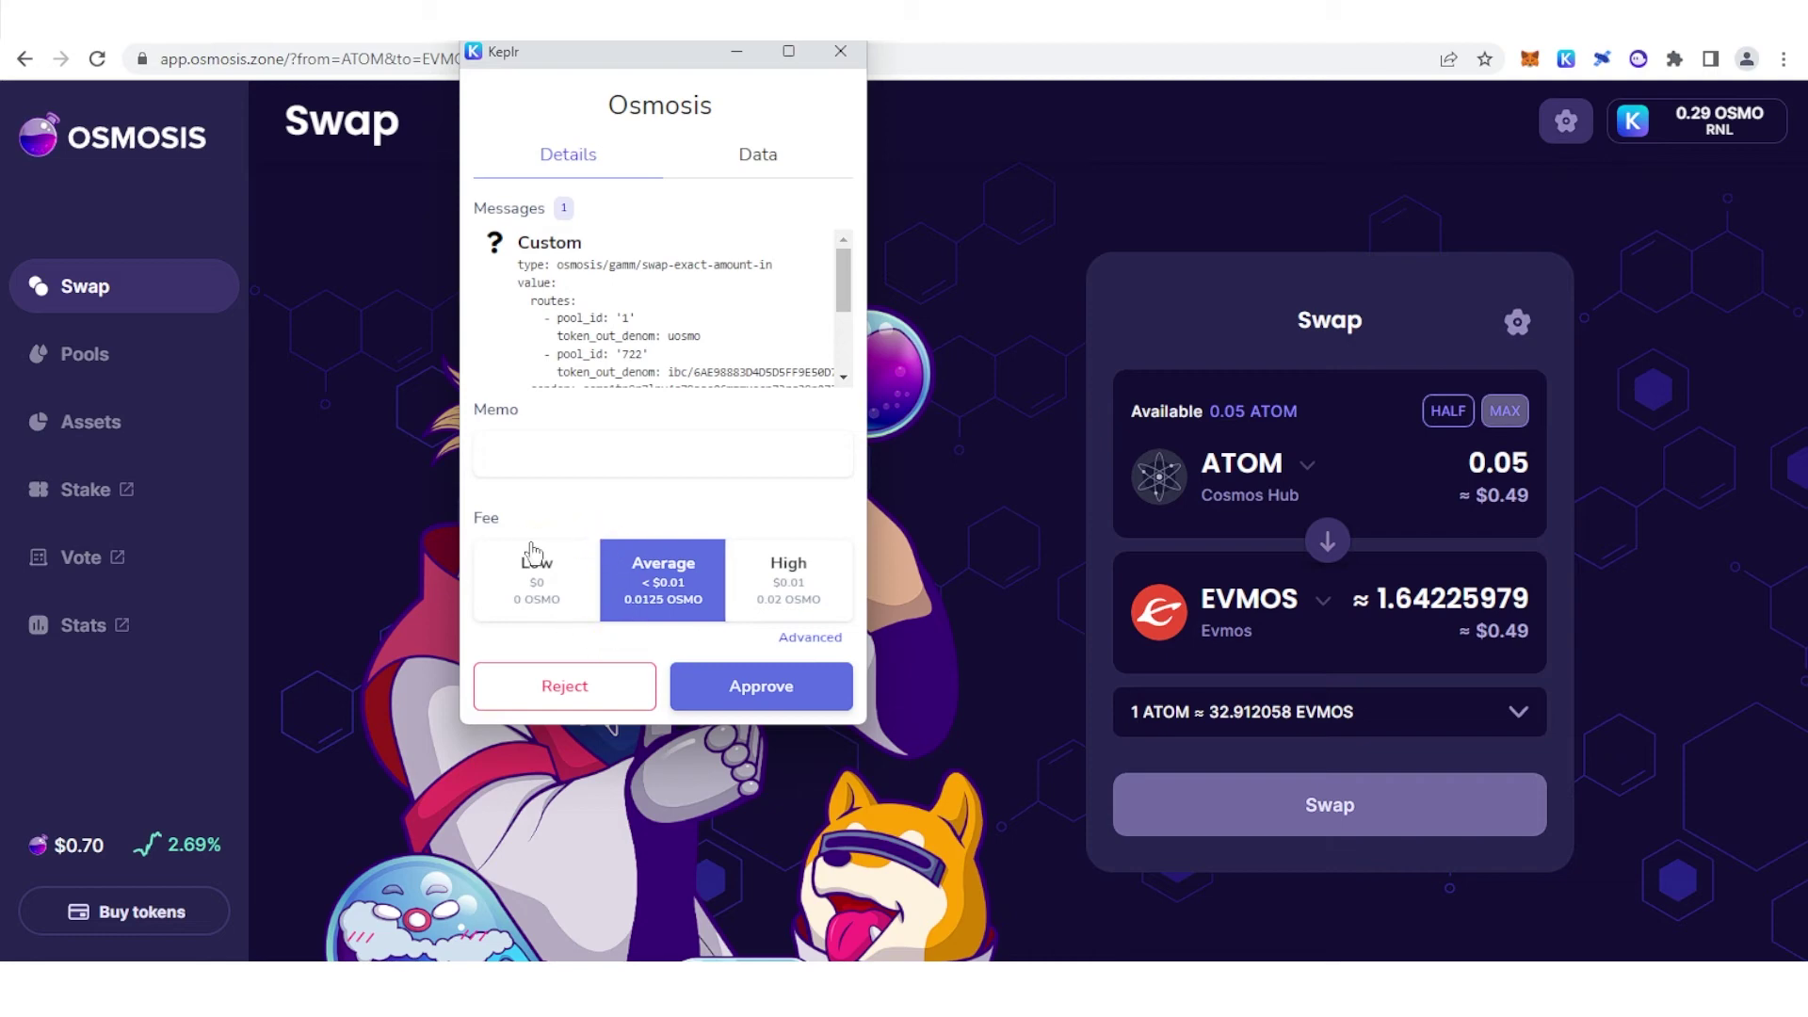
click(555, 576)
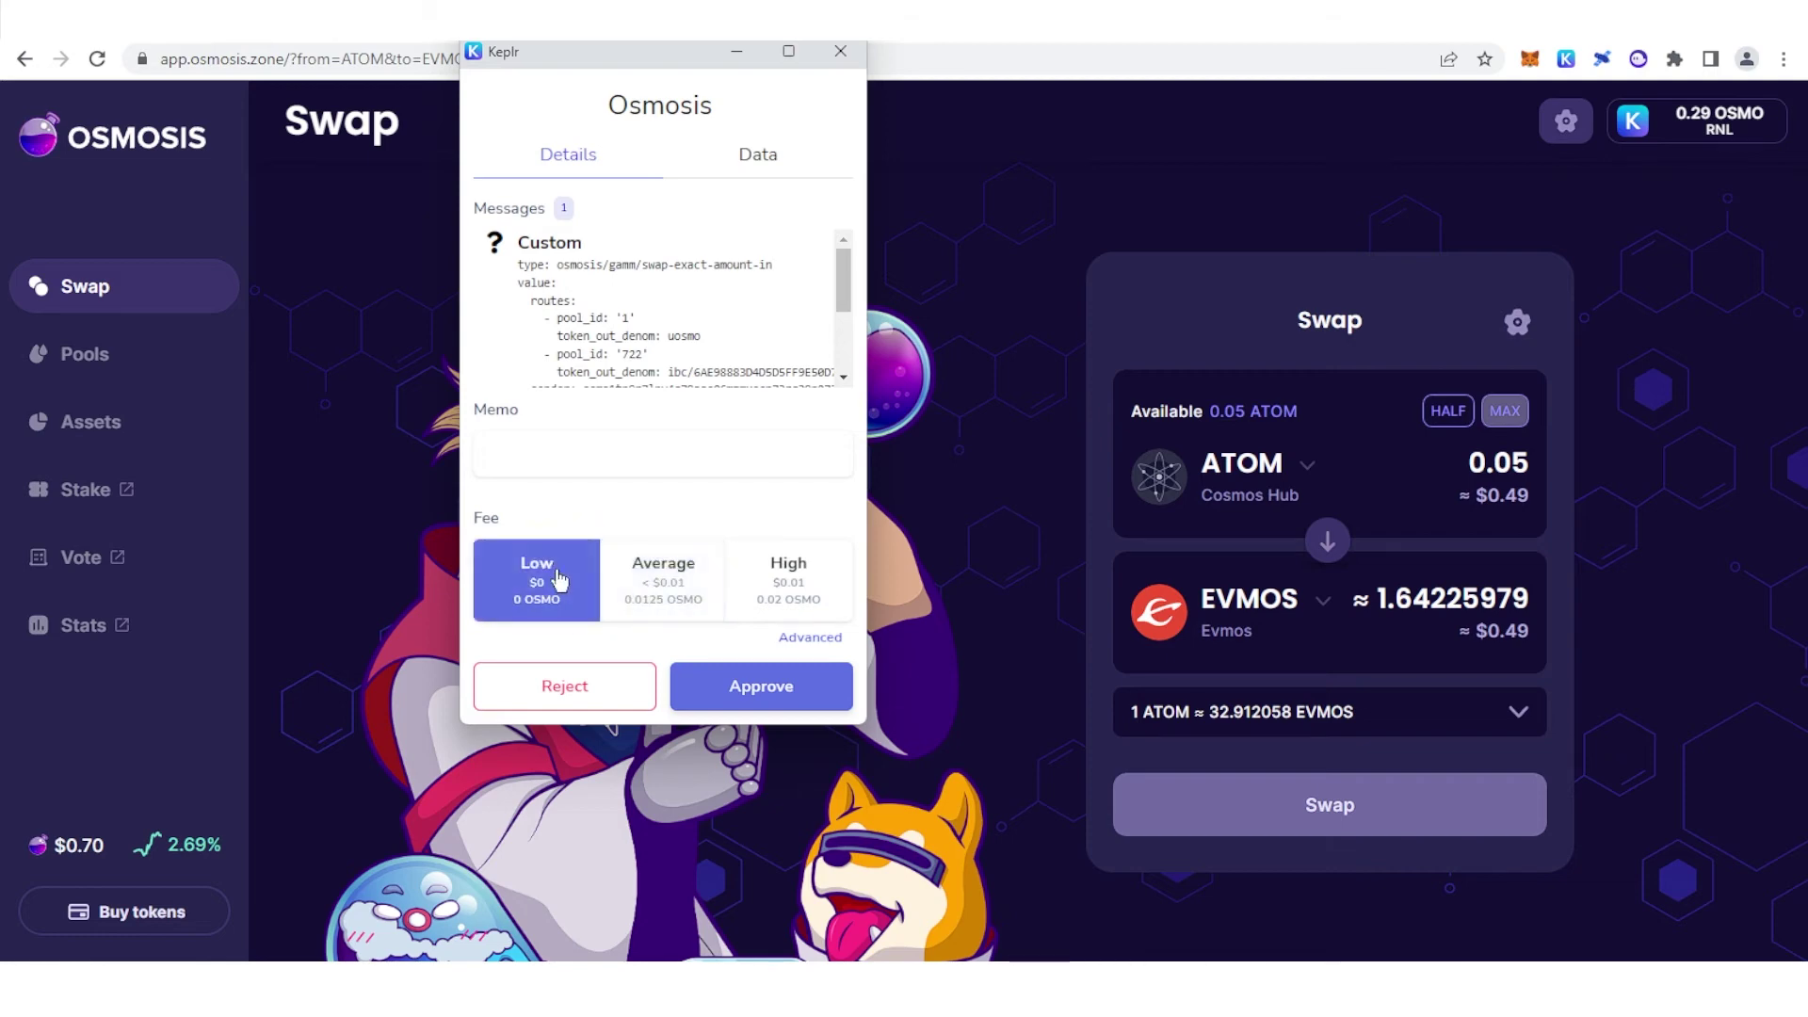
click(791, 702)
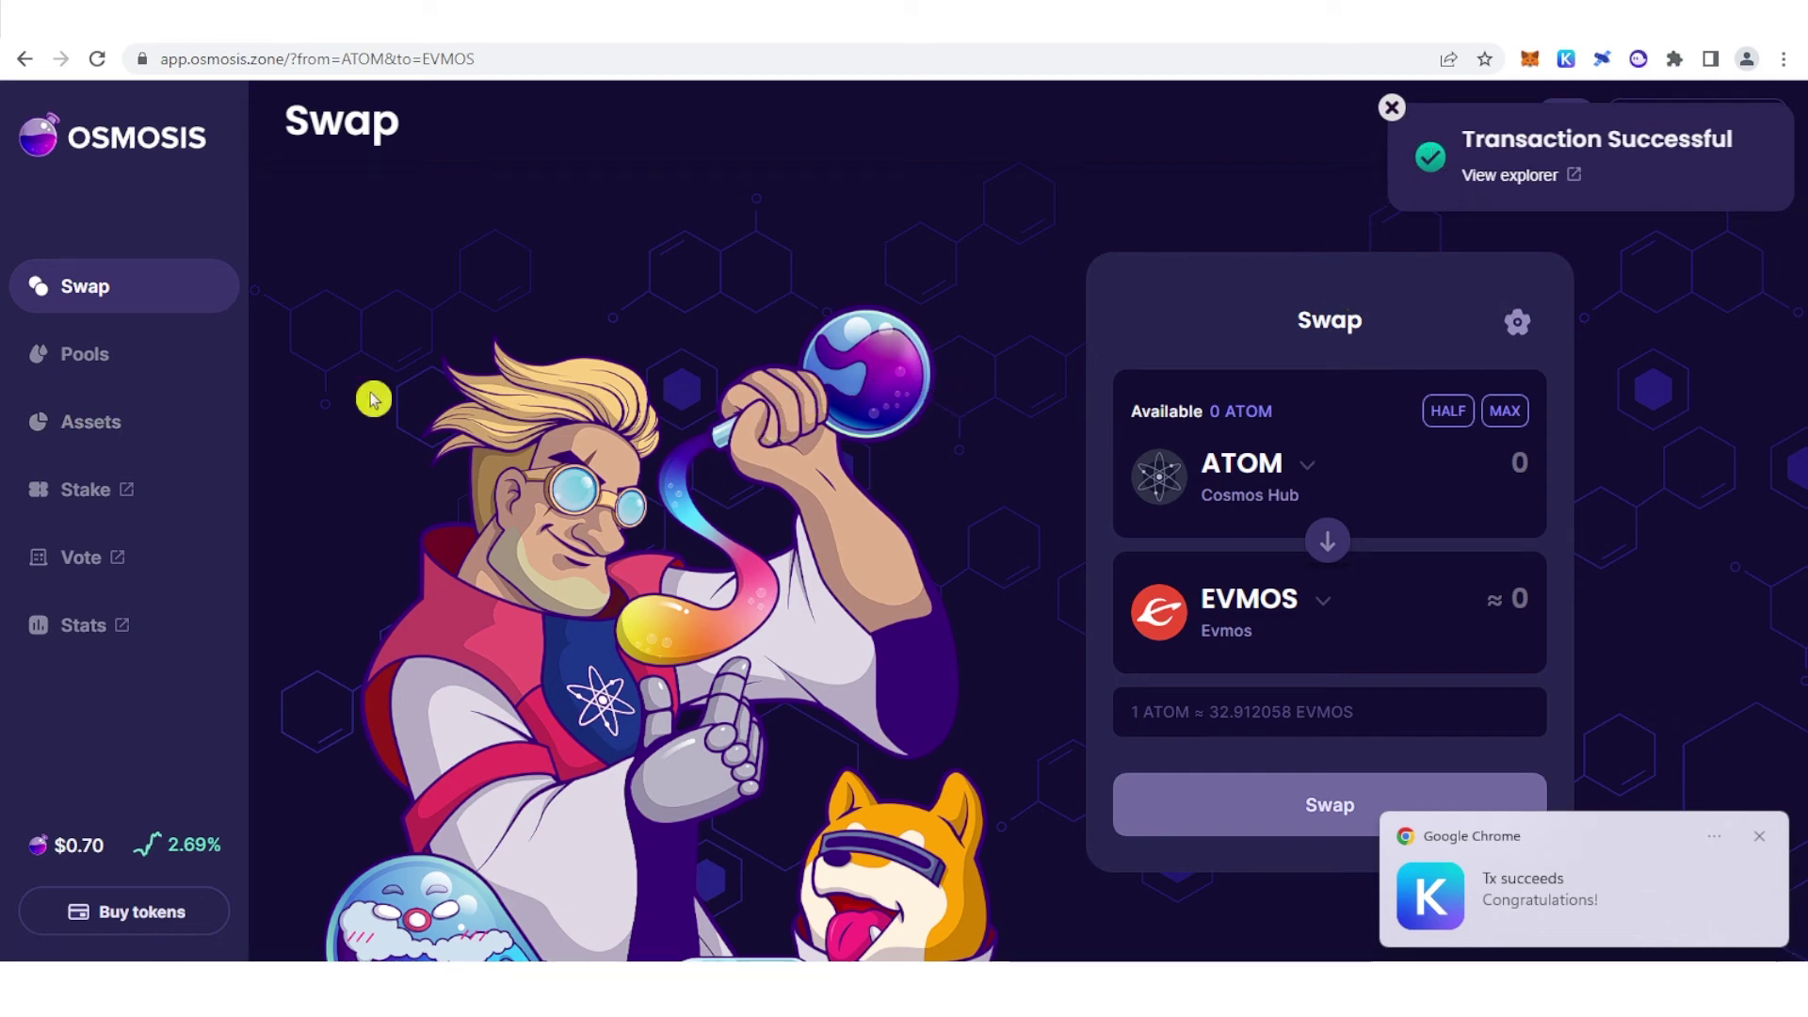
click(91, 425)
Check the EVMOS row showing 1.643257 EVMOS worth $0.49
scroll(597, 455, down, 2)
scroll(597, 455, down, 1)
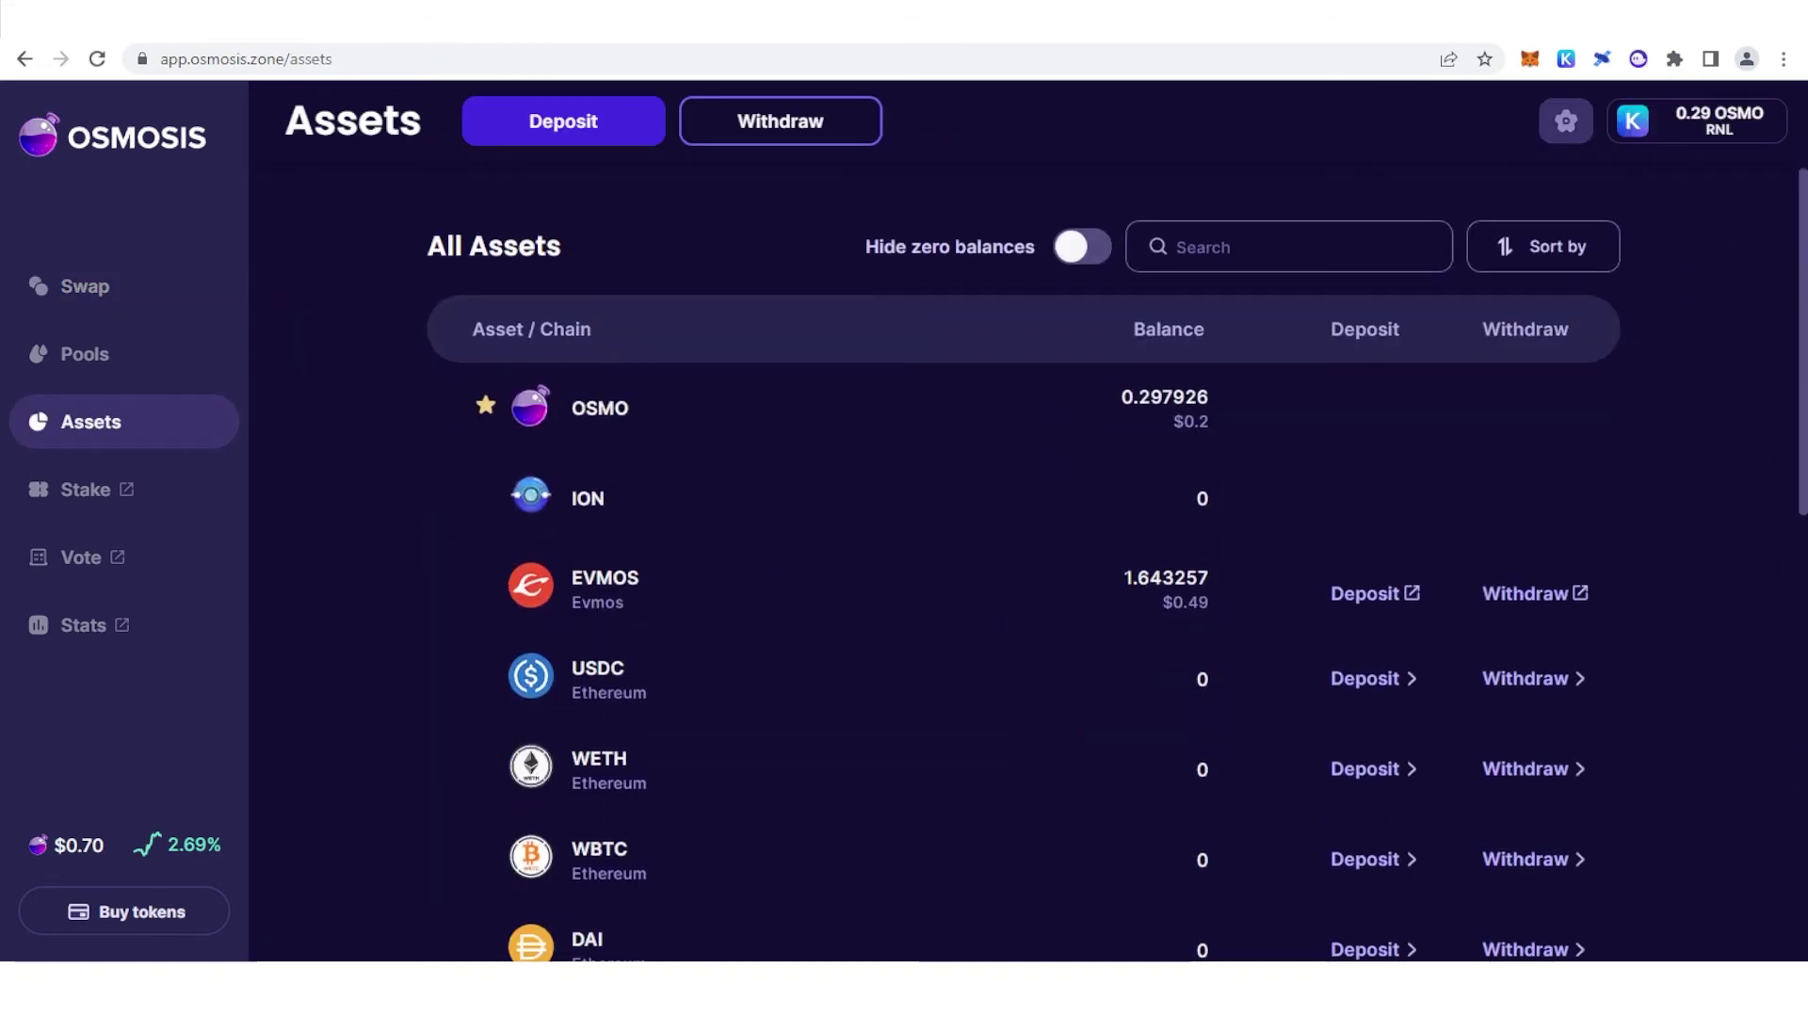
click(1239, 583)
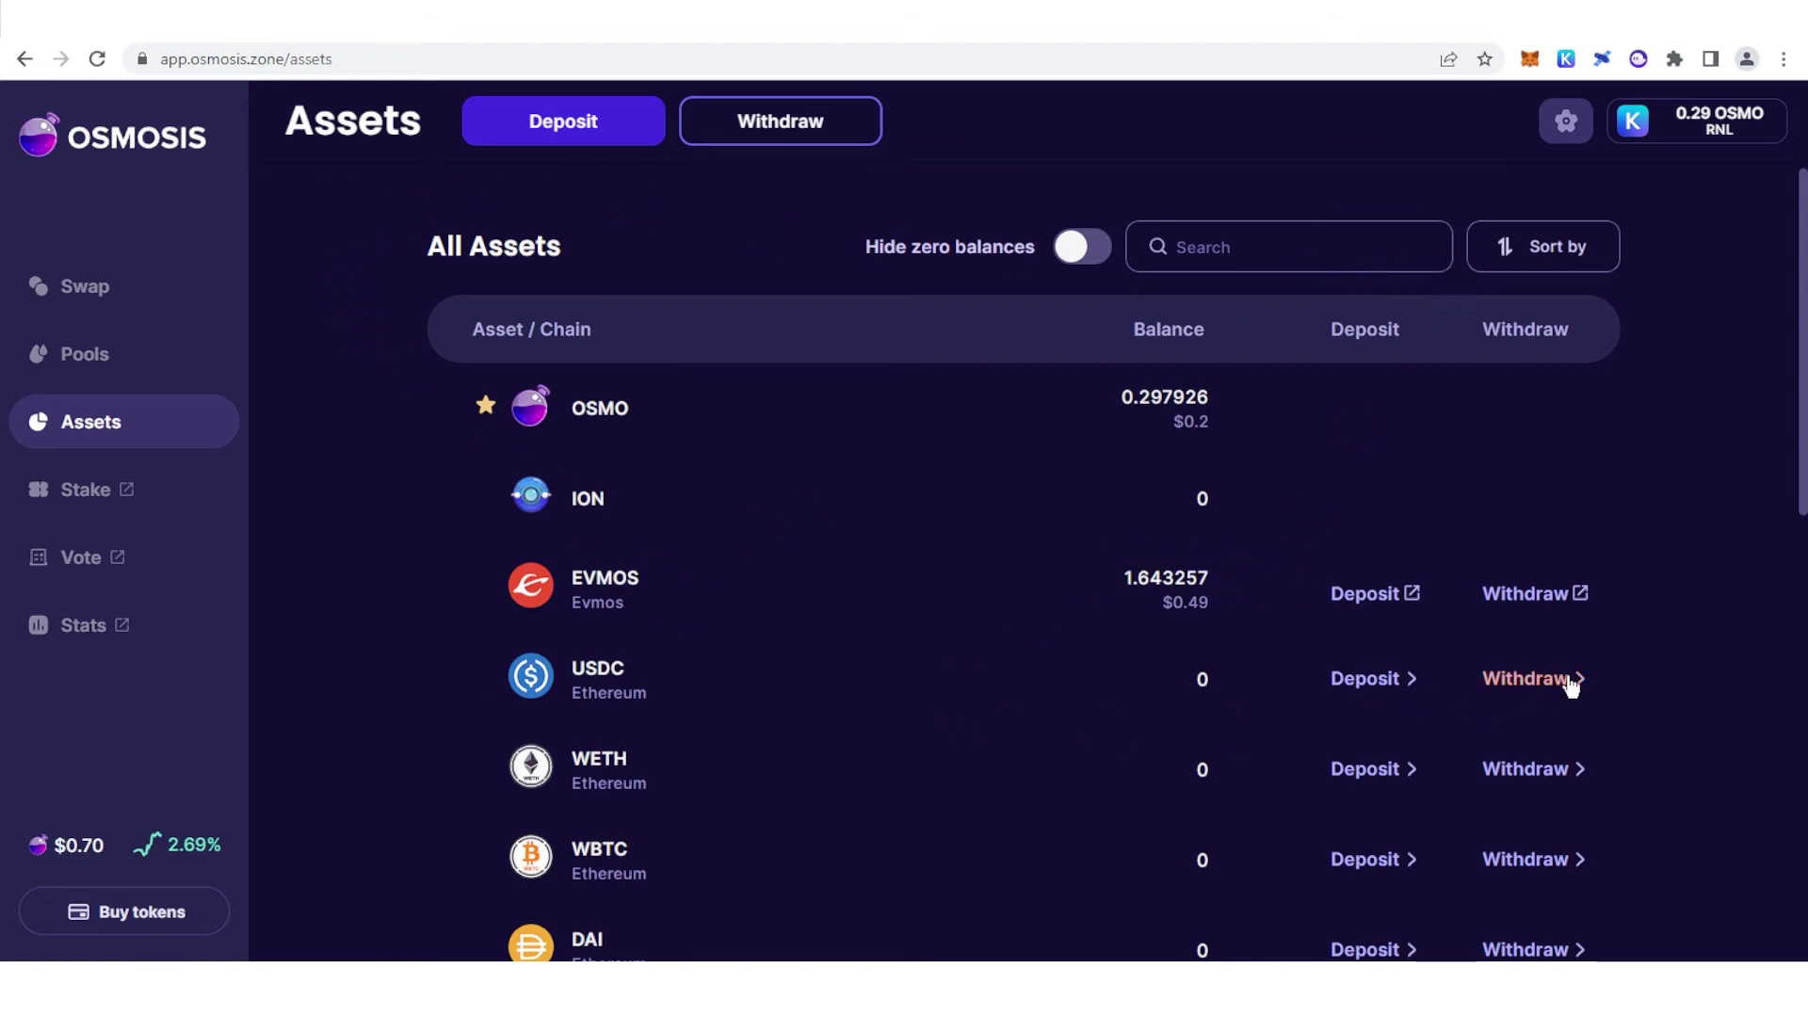
Route an EVMOS withdrawal from Osmosis to Evmos with the Keplr Evmos address as destination
click(1538, 594)
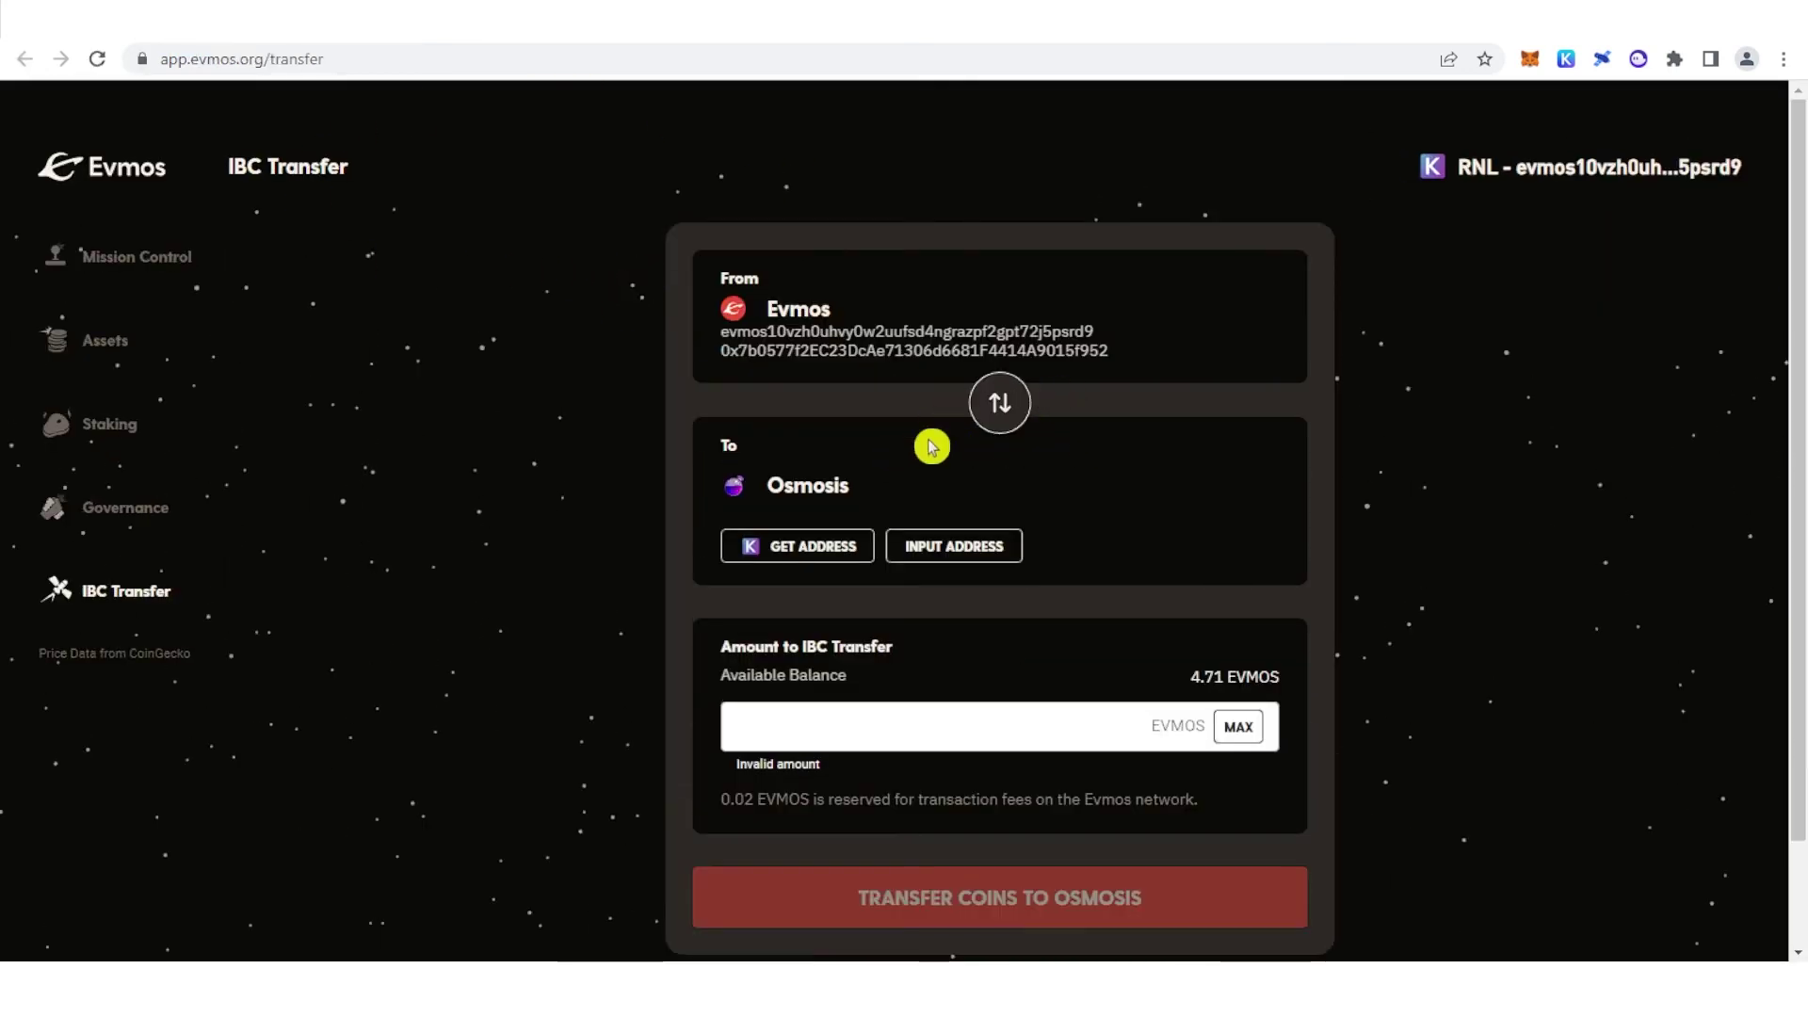
click(999, 405)
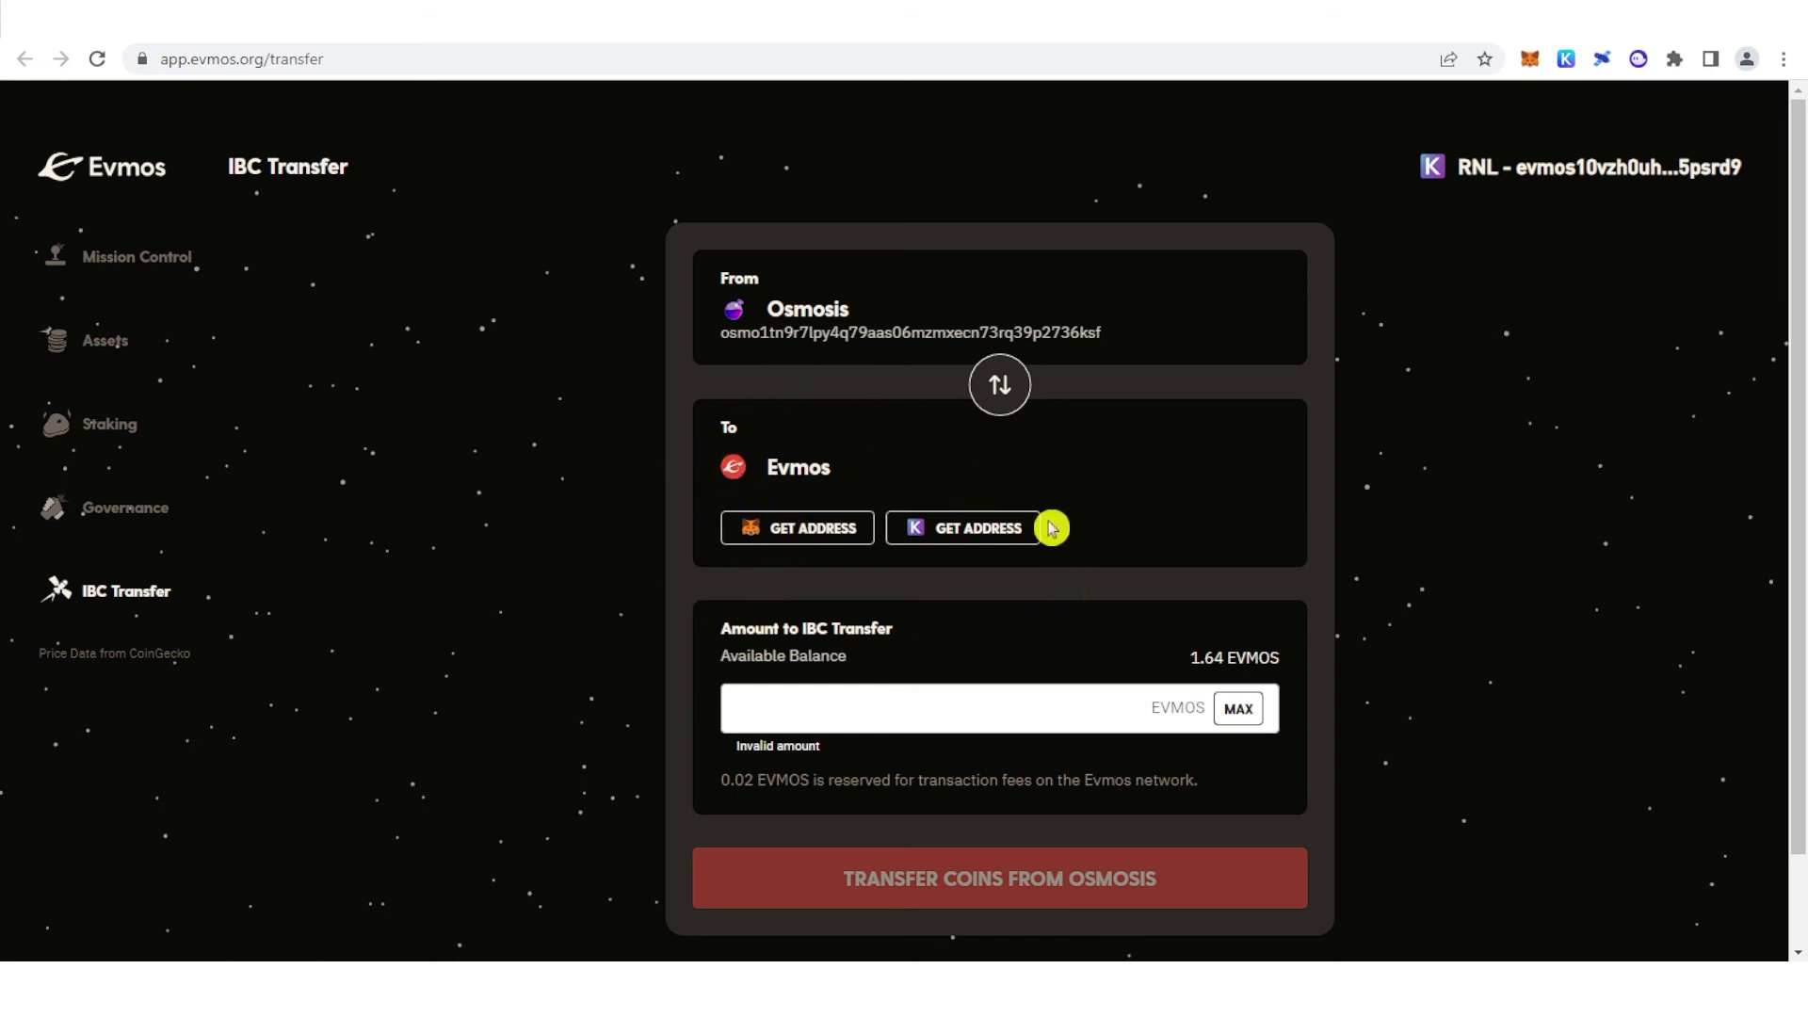
click(979, 532)
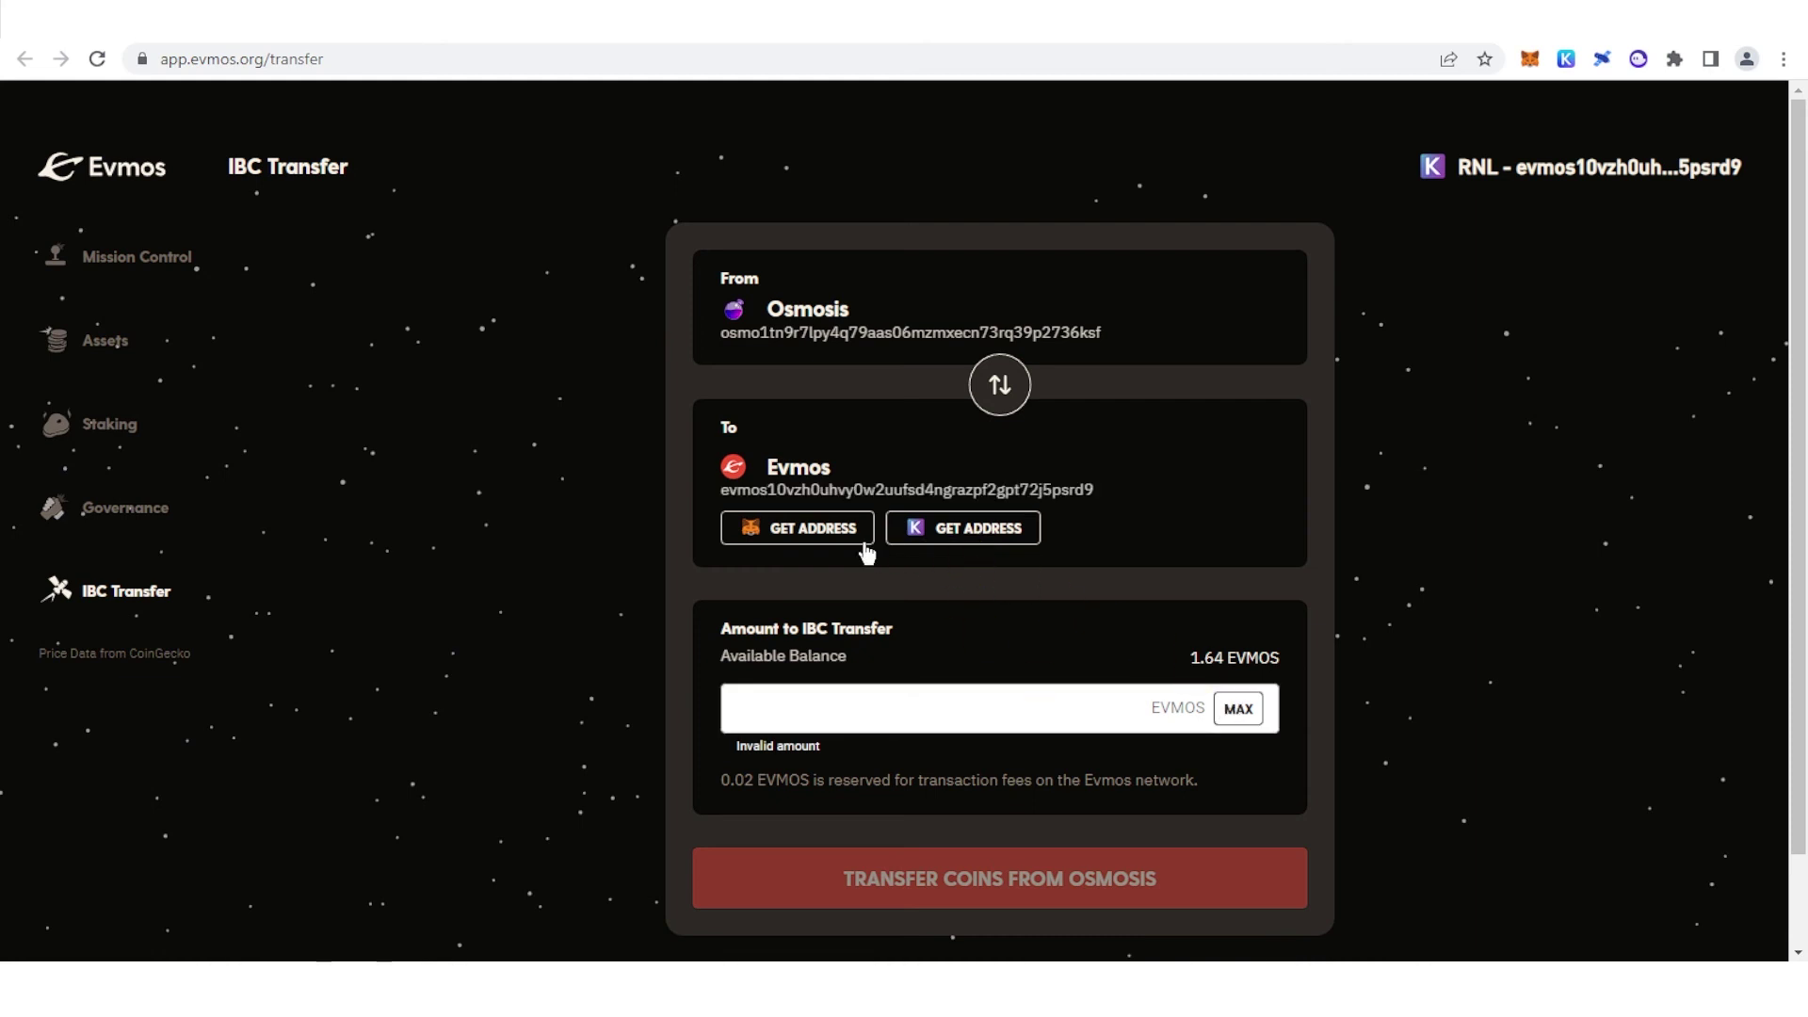
Transfer the full 1.64 EVMOS from Osmosis, approve in Keplr, and confirm 6.357736 EVMOS available
drag(1094, 488, 716, 506)
click(758, 494)
scroll(1021, 624, down, 2)
click(979, 600)
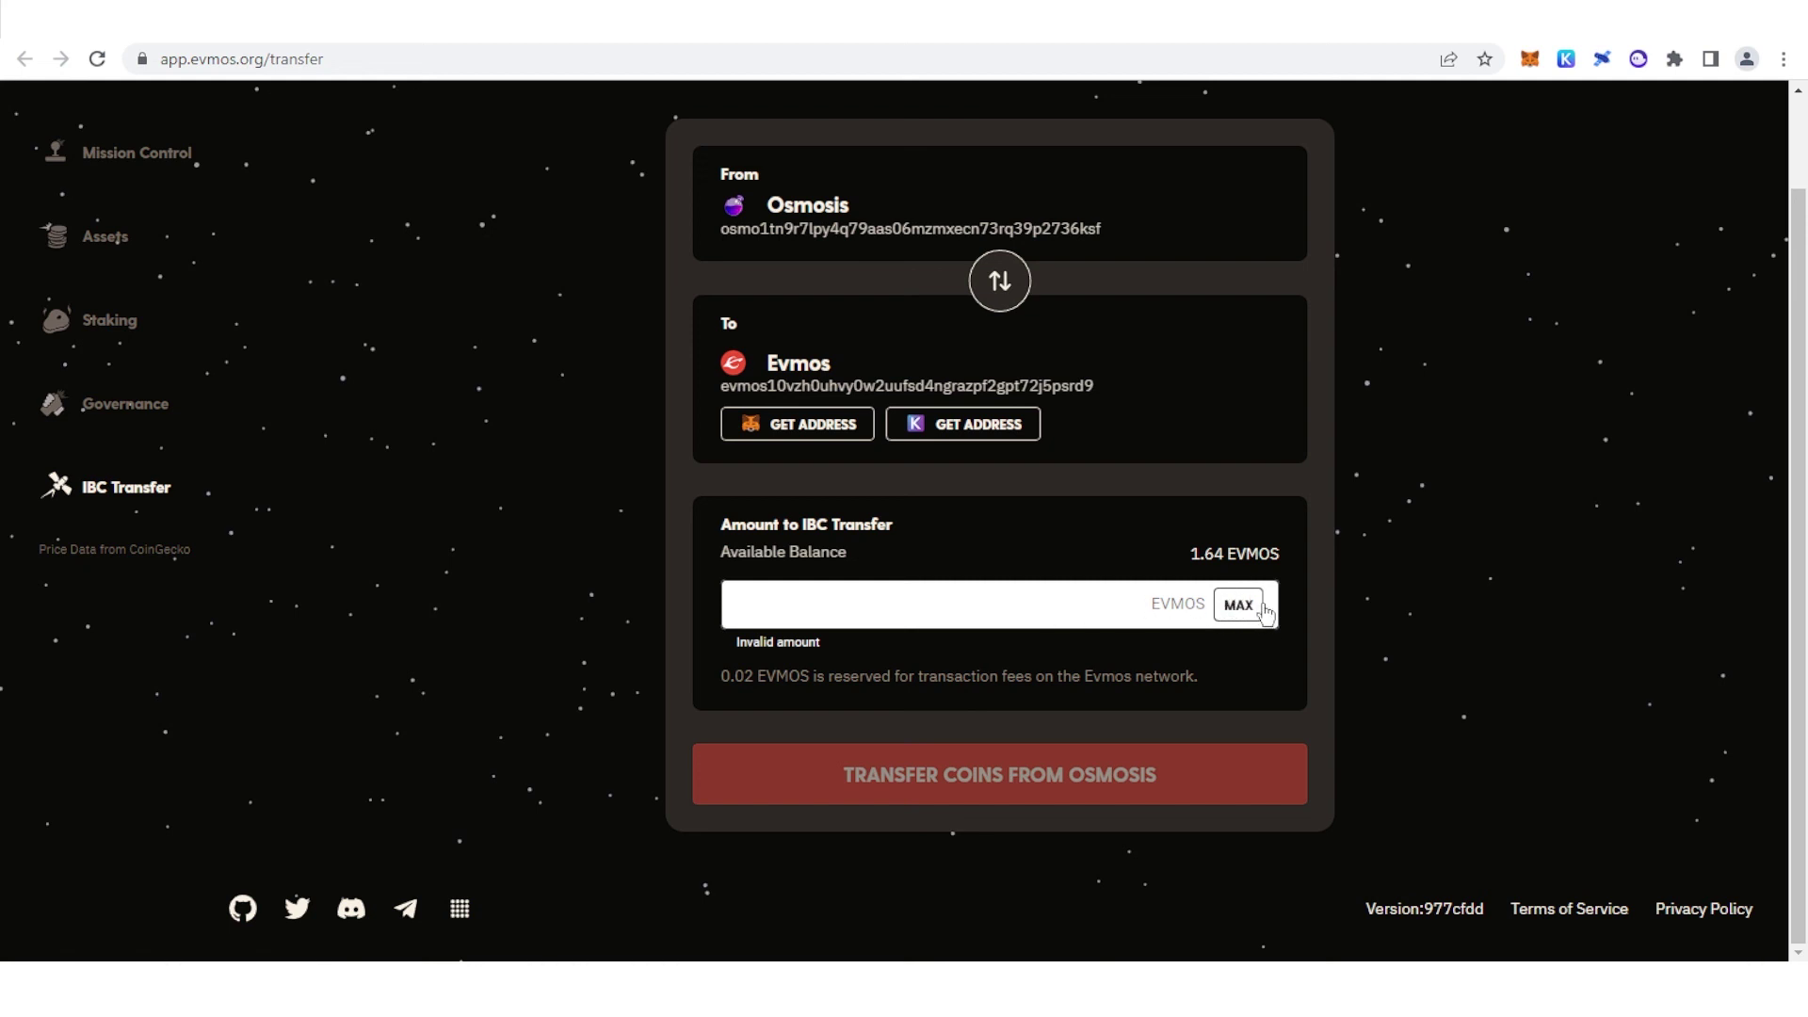
click(1237, 609)
click(931, 694)
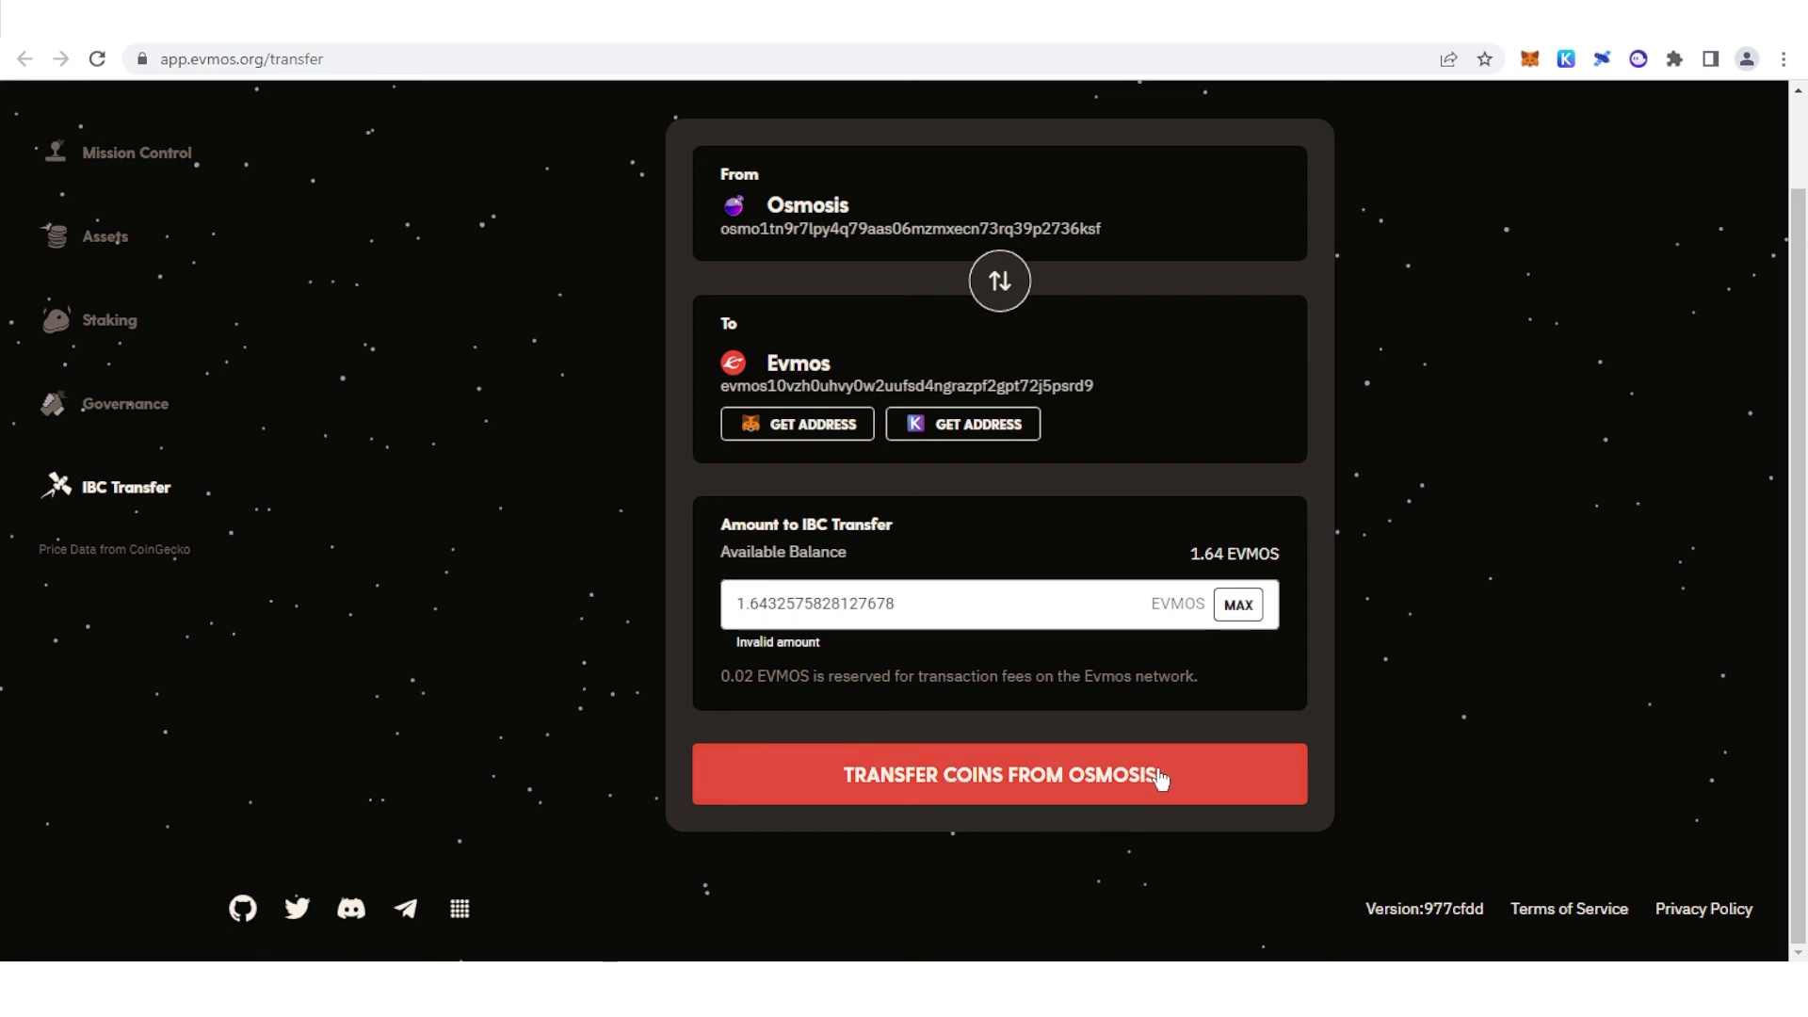
click(987, 793)
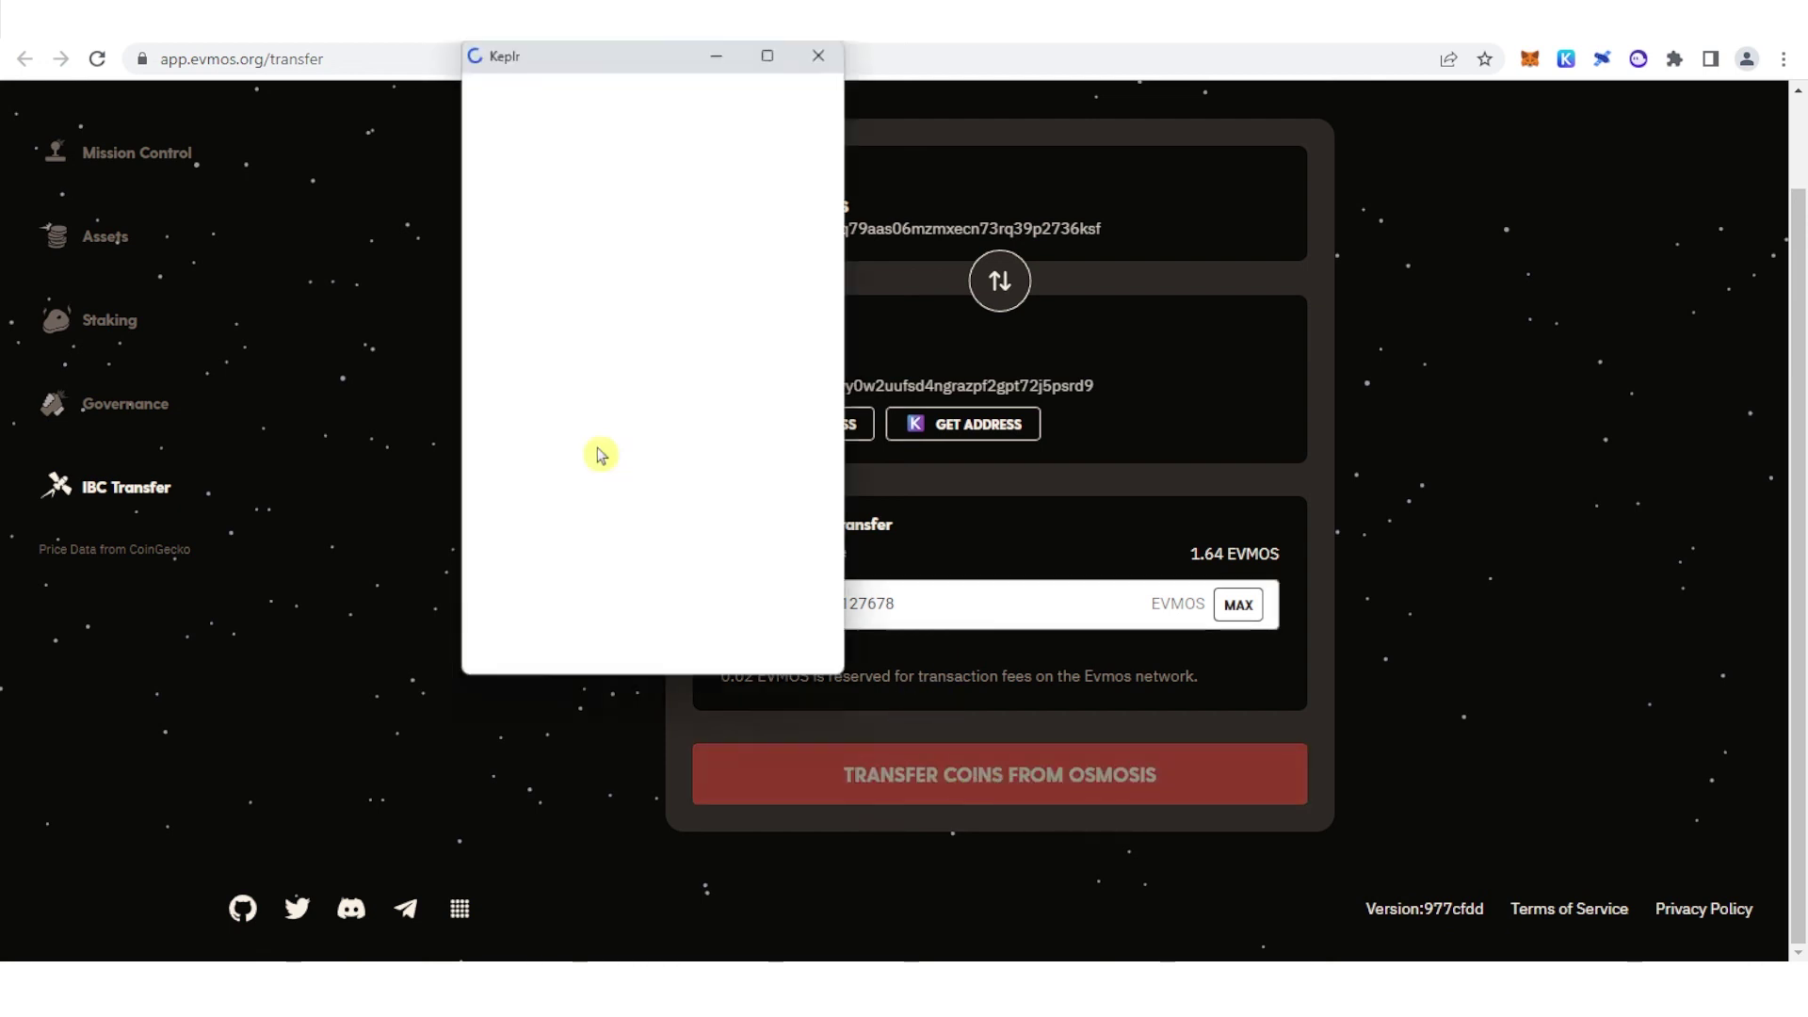
click(761, 692)
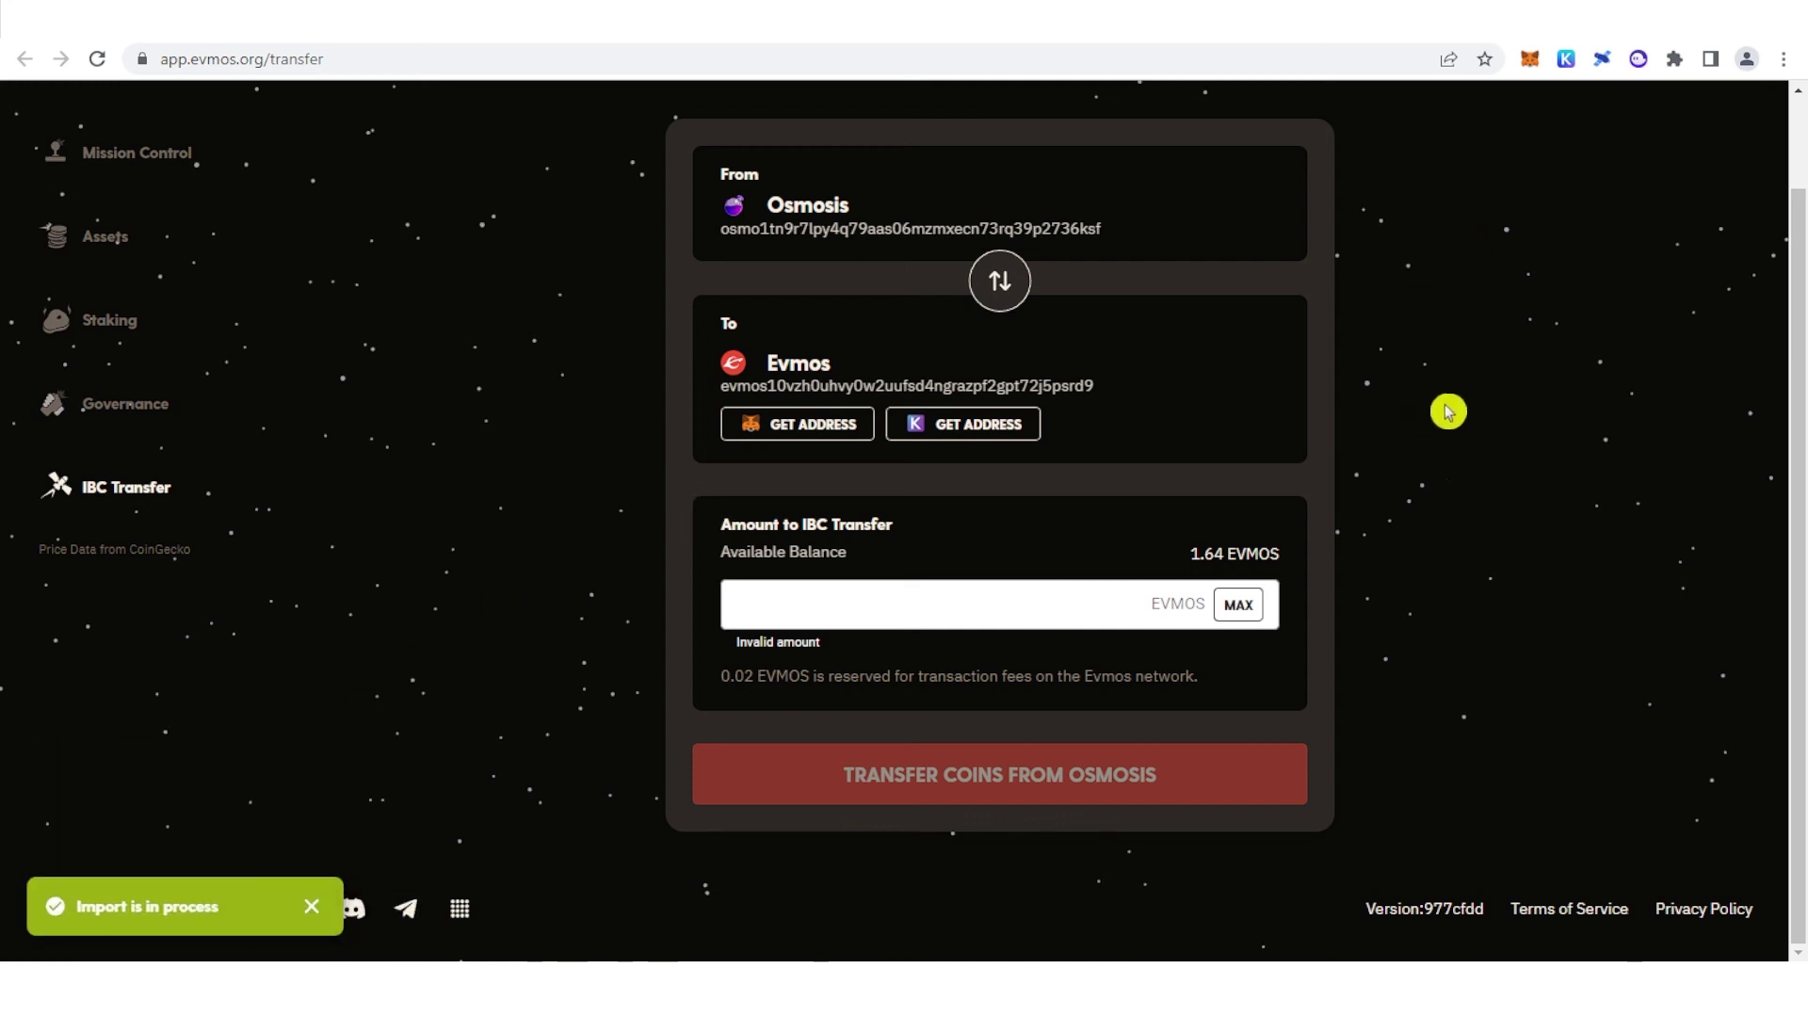
click(1570, 66)
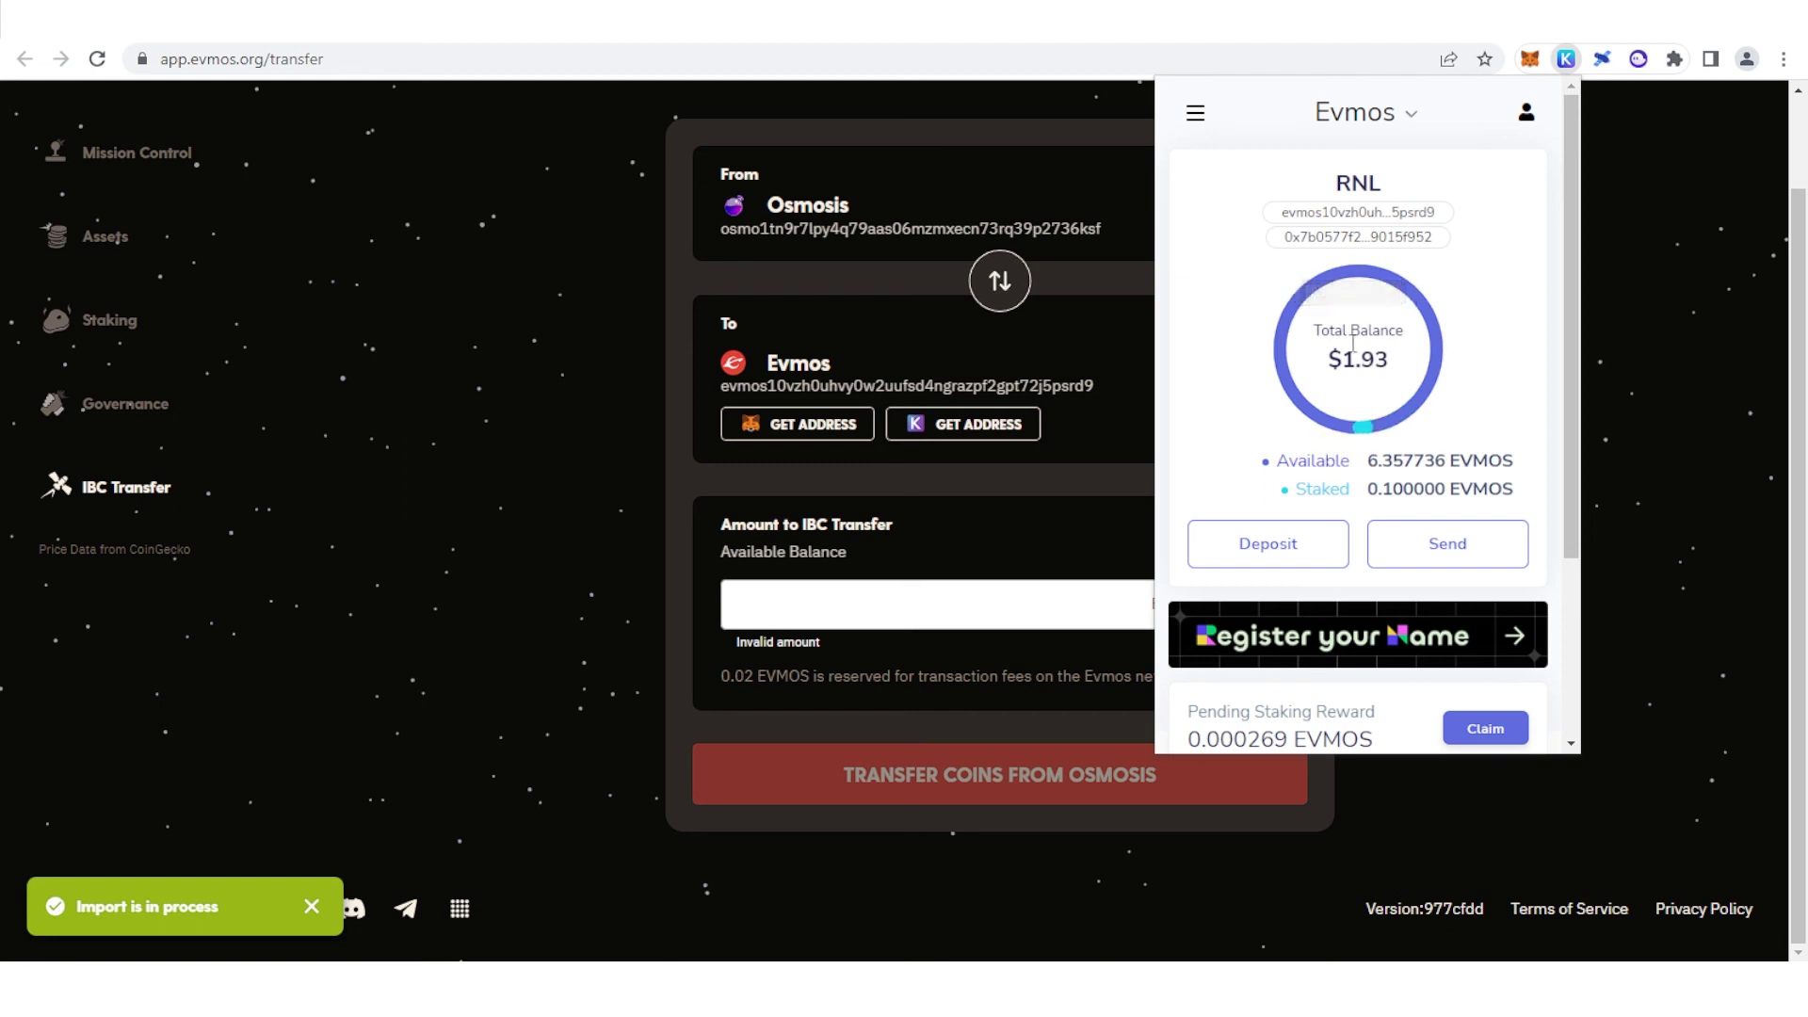